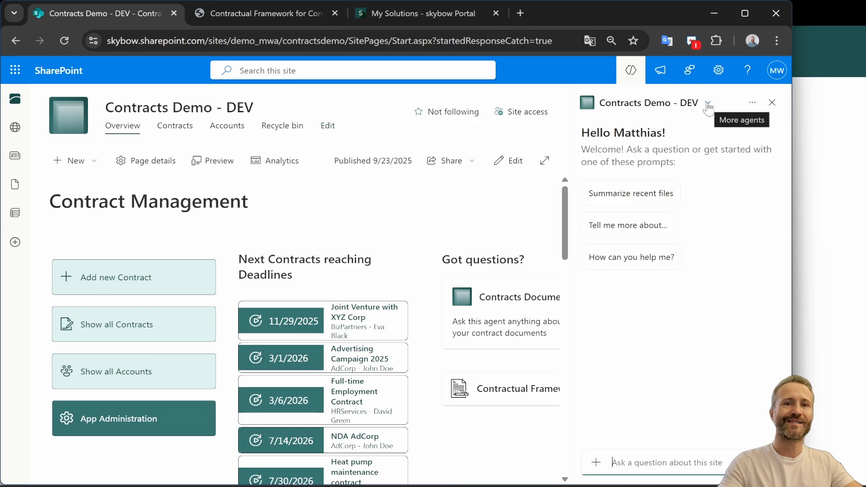
Switch the site's Copilot pane to the Contracts Documents agent and then to the Contractual Framework agent
left_click(707, 104)
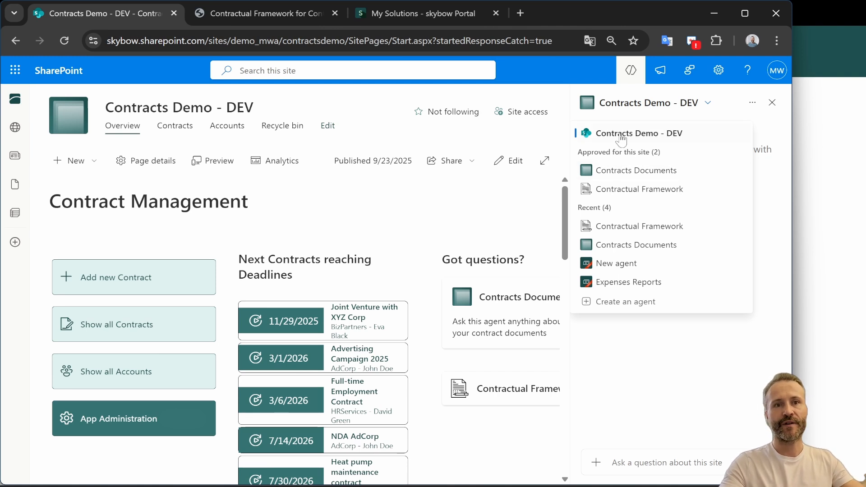
left_click(618, 172)
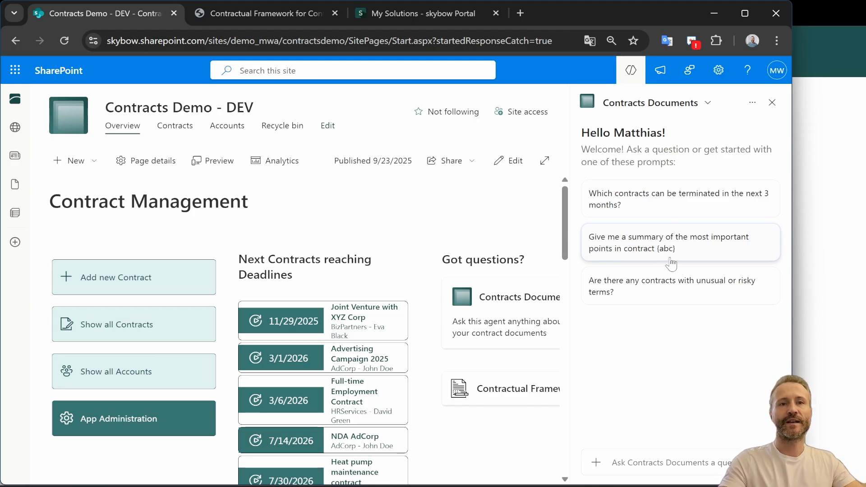
left_click(708, 105)
left_click(622, 189)
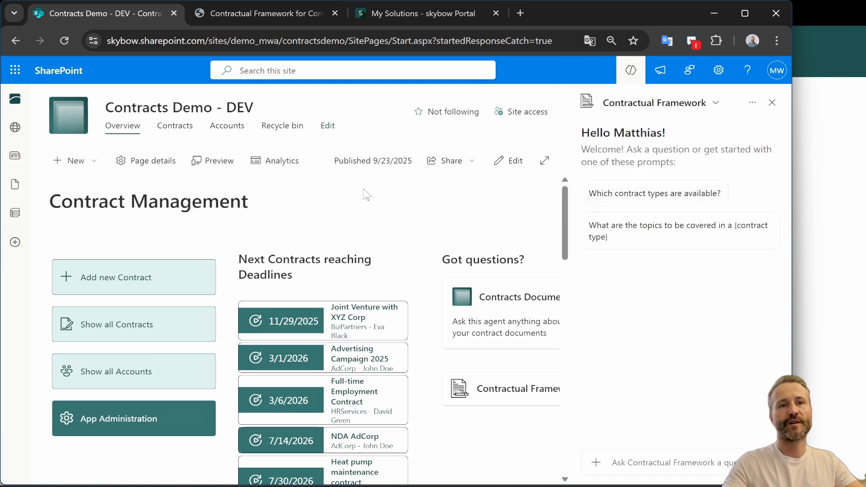
Review the Contractual Framework for Contoso AG document's contract type sections and examples in the other tab
left_click(274, 12)
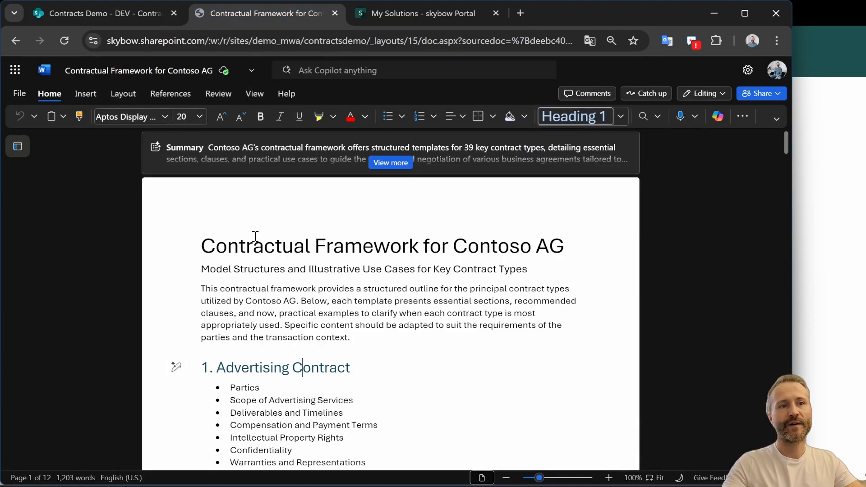
scroll(232, 370, "down", 3)
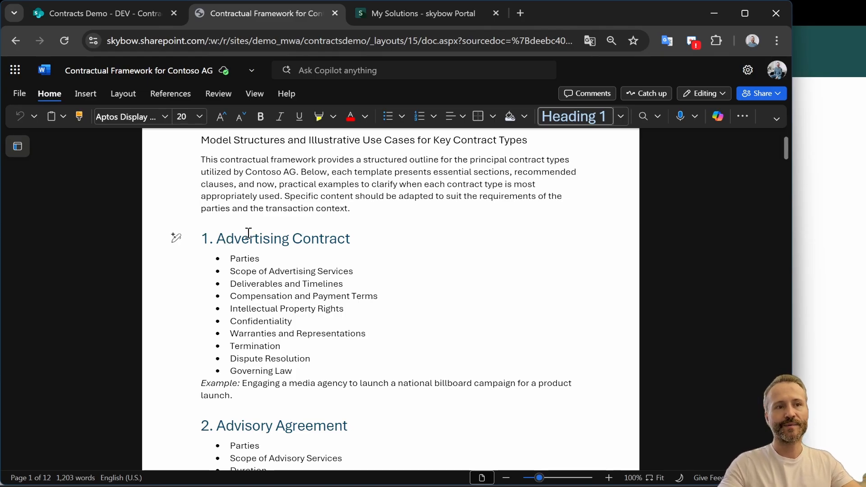
left_click(232, 258)
left_click_drag(308, 364, 294, 375)
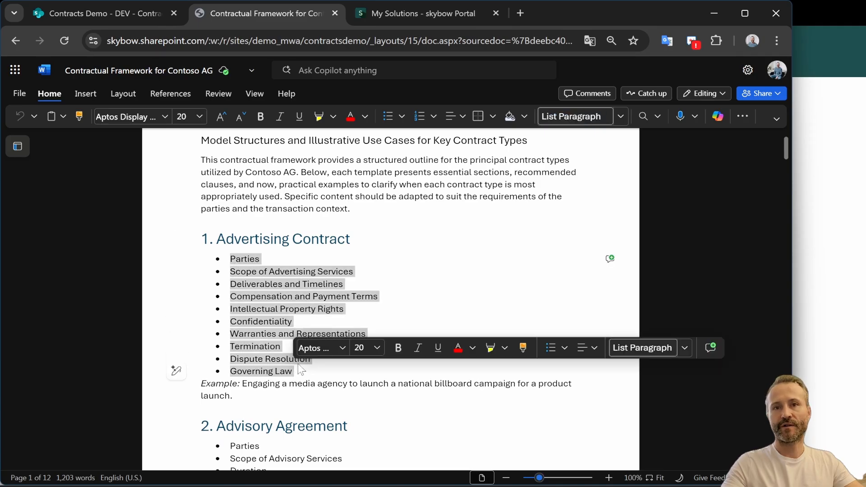
left_click(360, 246)
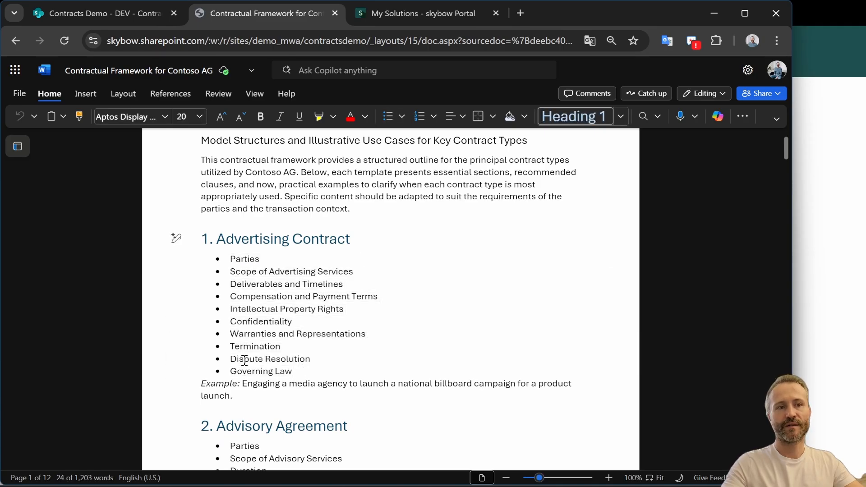
left_click_drag(243, 384, 290, 400)
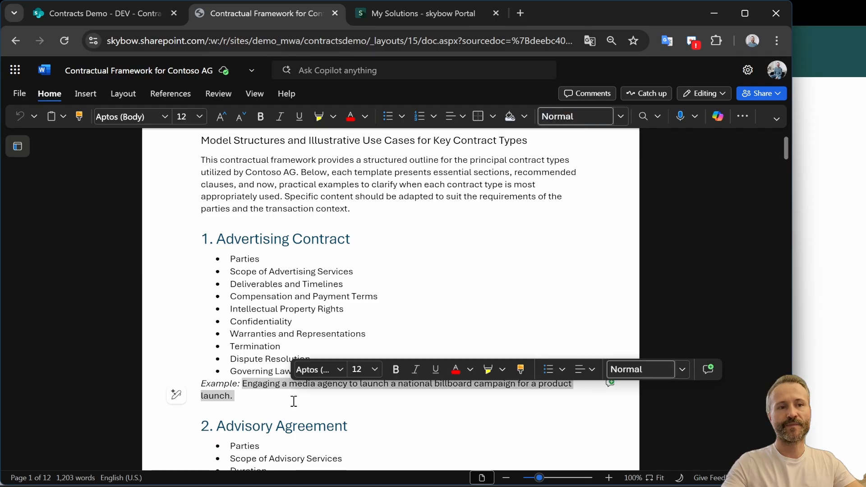
scroll(294, 400, "down", 20)
scroll(296, 397, "down", 20)
scroll(296, 403, "down", 10)
scroll(296, 402, "up", 10)
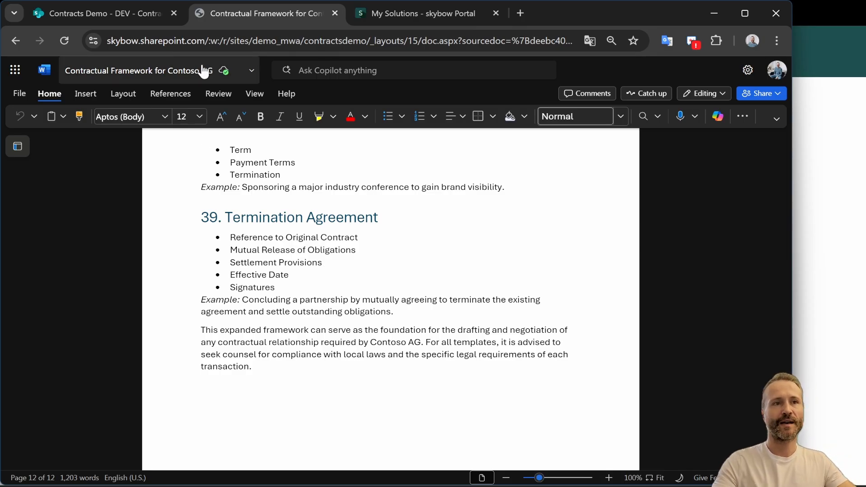
Return to the site and create a new agent from the Copilot agent menu
left_click(94, 11)
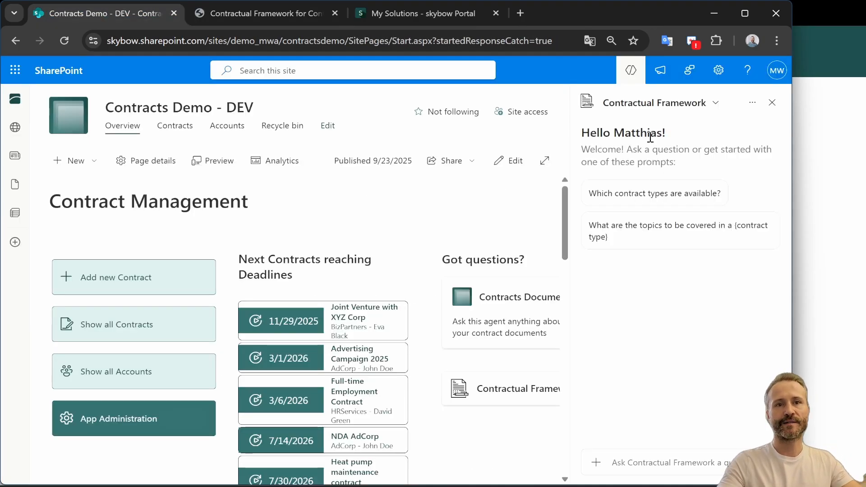
mouse_move(630, 99)
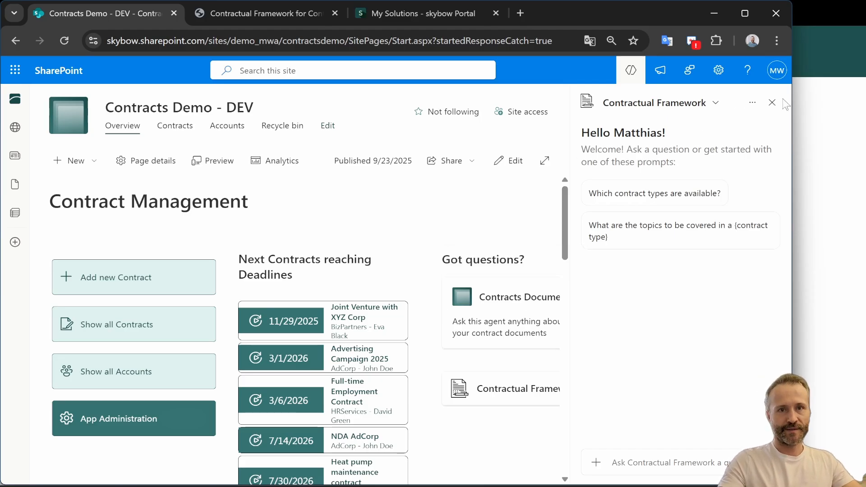
left_click(752, 106)
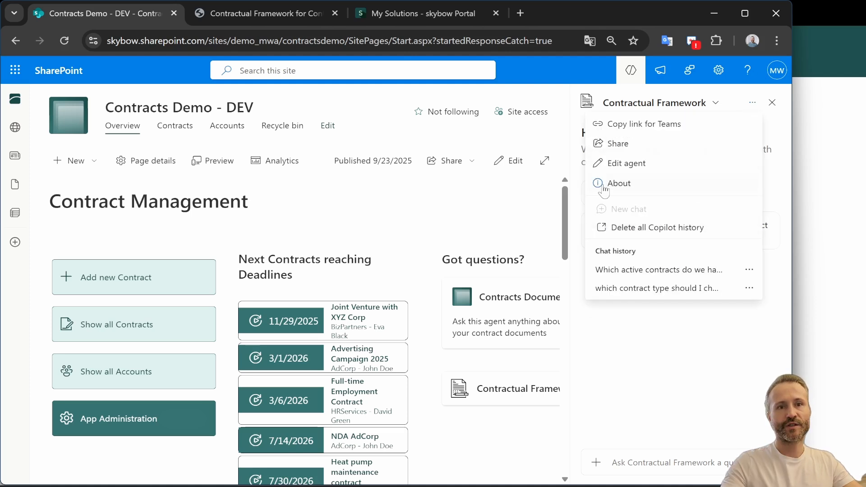
left_click(665, 374)
left_click(714, 103)
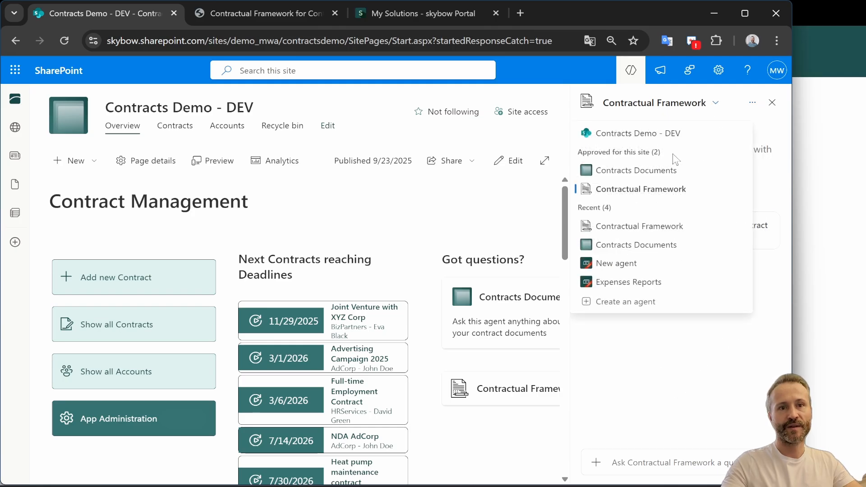
left_click(613, 303)
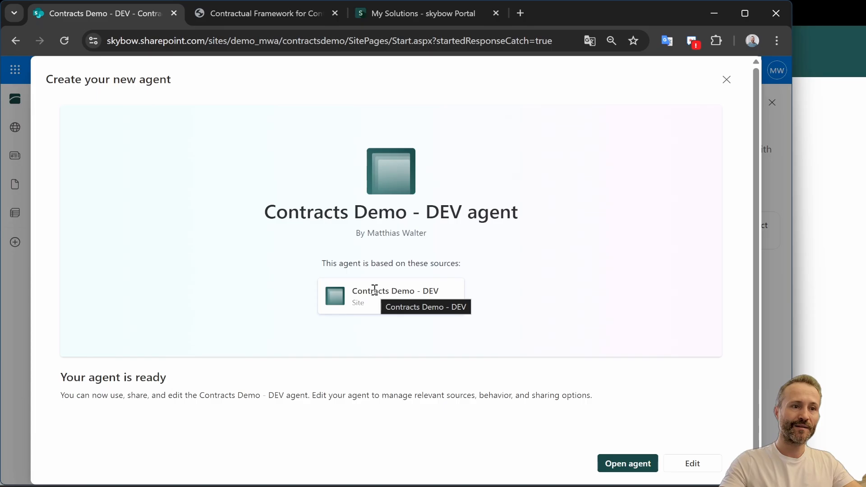
Edit the new agent and switch its source to document libraries, folders or files
left_click(695, 466)
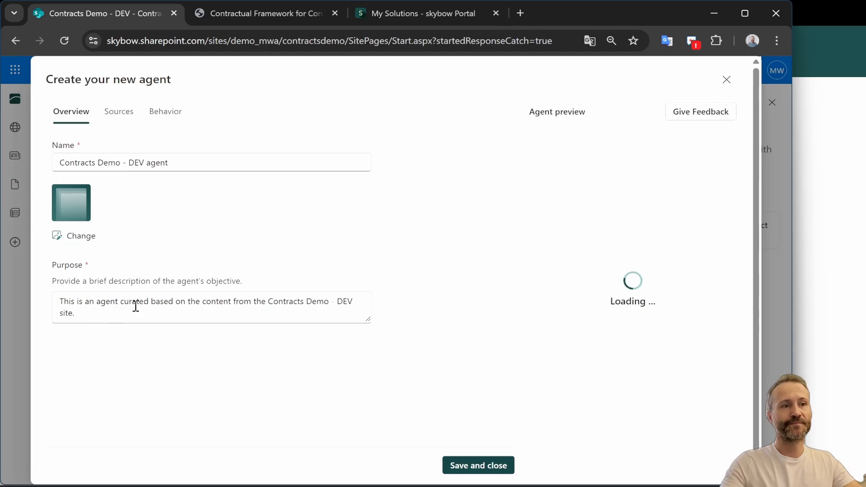
left_click(78, 302)
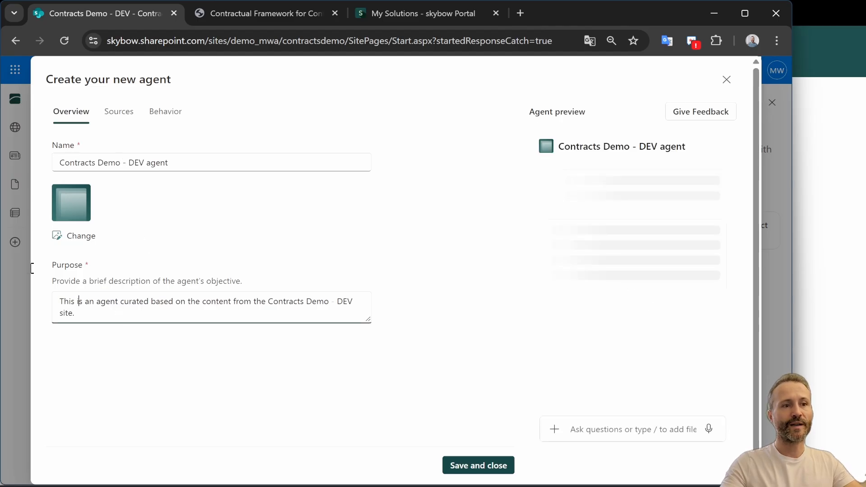
key("ctrl+a")
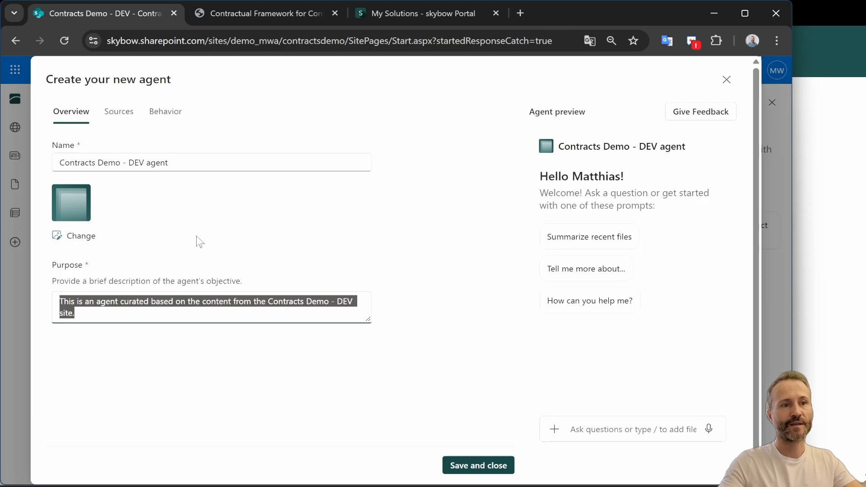
left_click(118, 115)
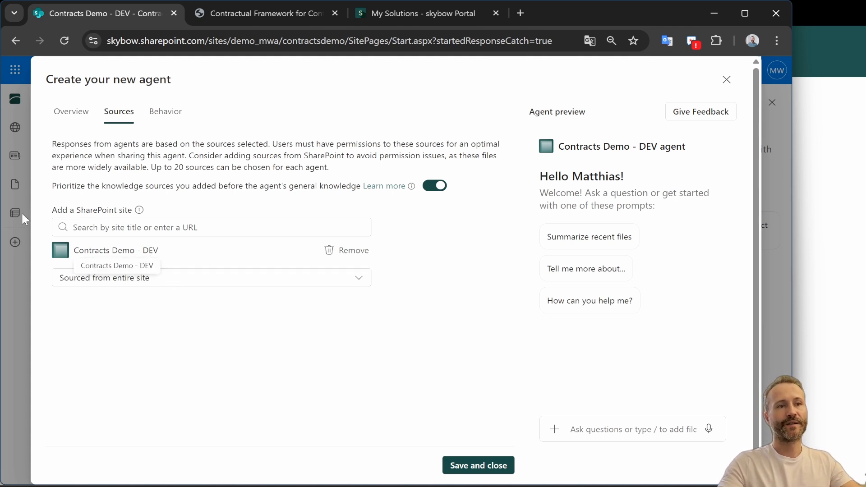
left_click(116, 286)
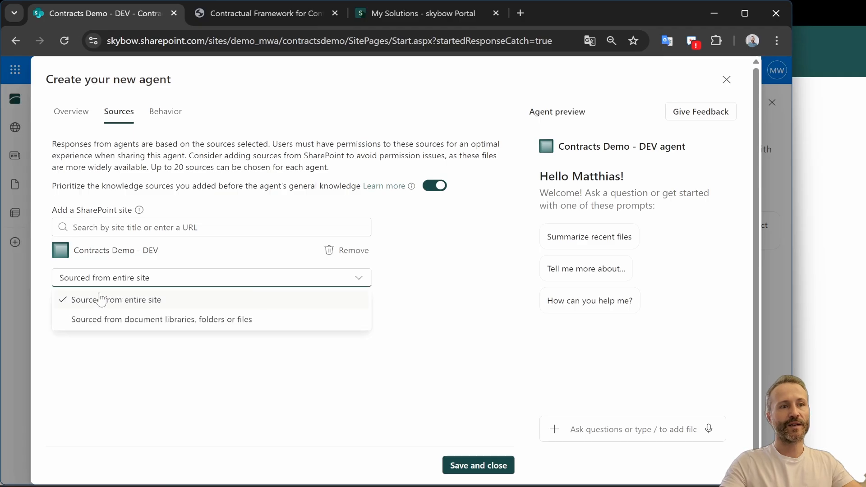
left_click(165, 325)
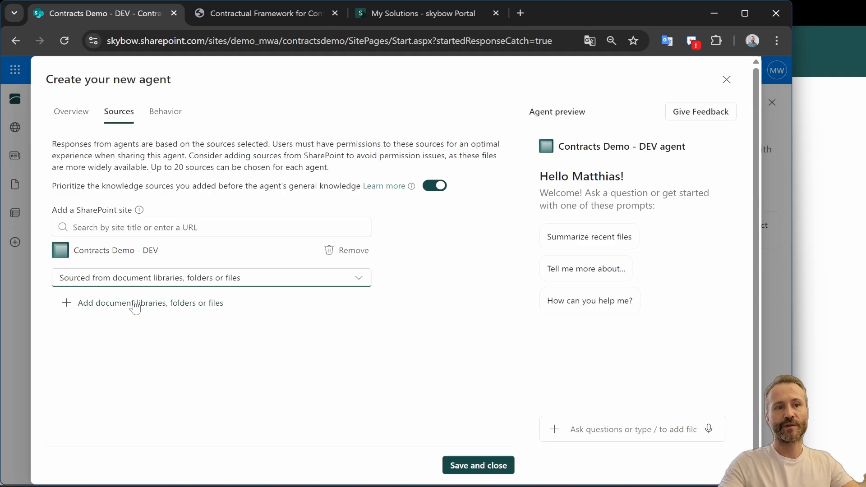
left_click(125, 316)
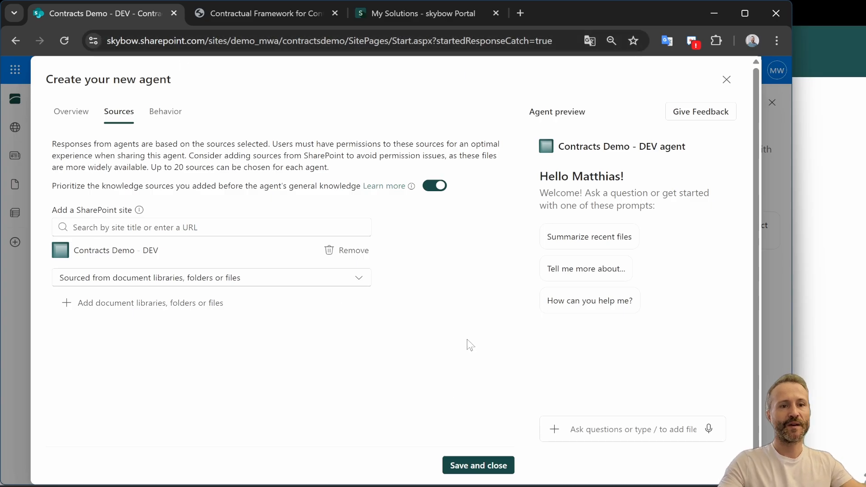
Review the agent's welcome message and instructions, then close the editor without saving changes
left_click(165, 121)
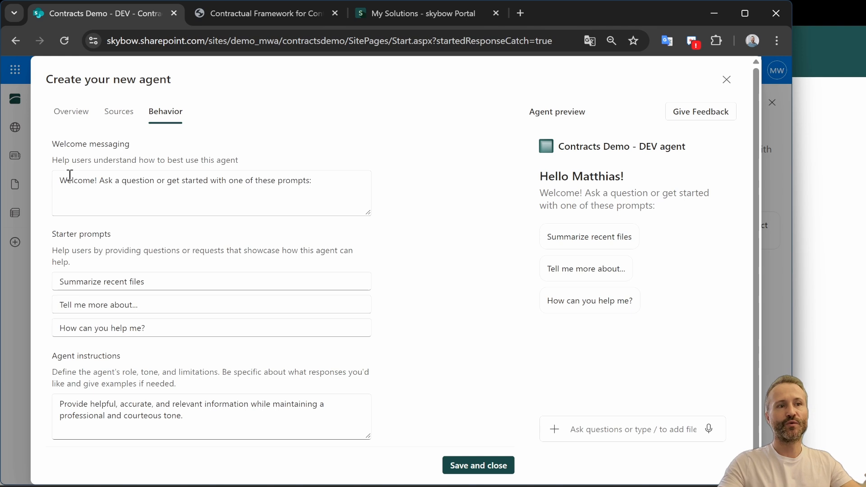
left_click_drag(67, 180, 352, 180)
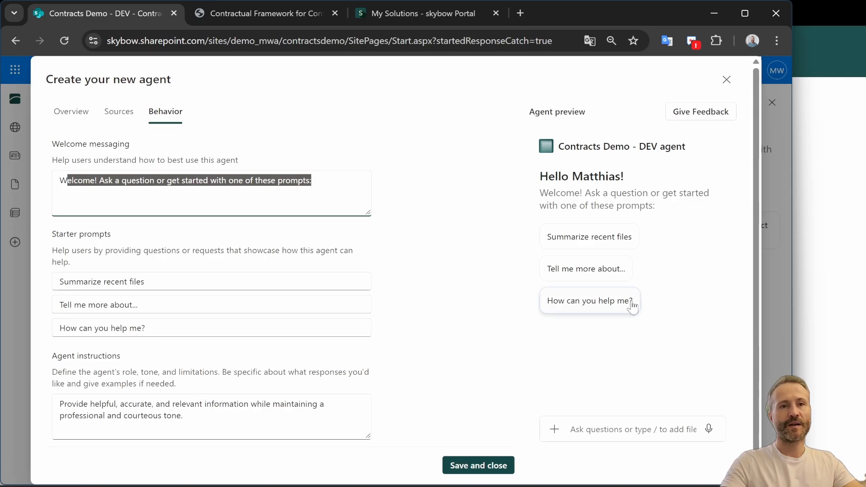
left_click_drag(209, 422, 64, 374)
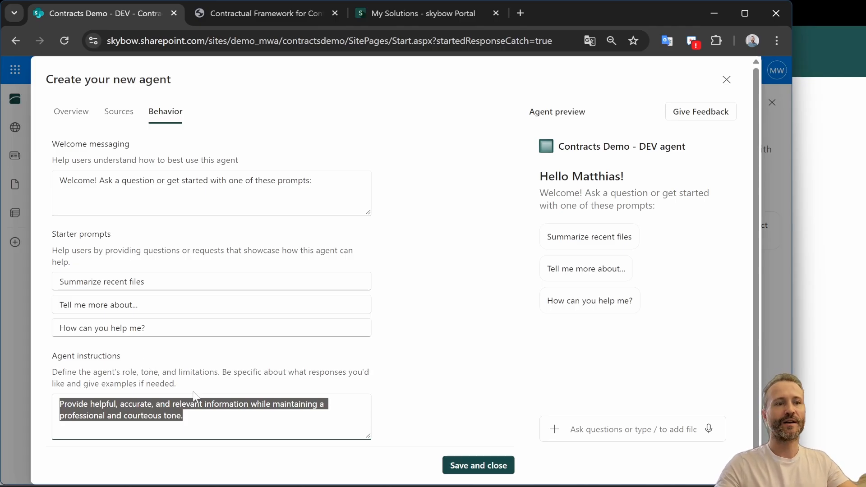
left_click(192, 415)
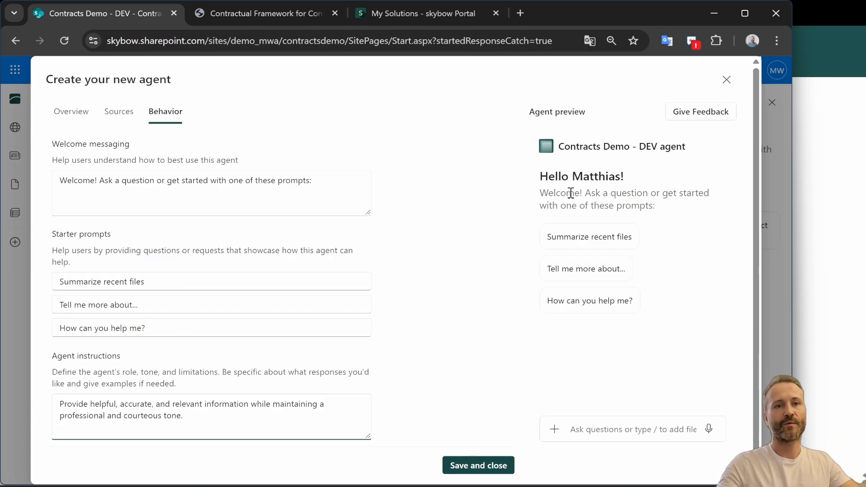
left_click(727, 81)
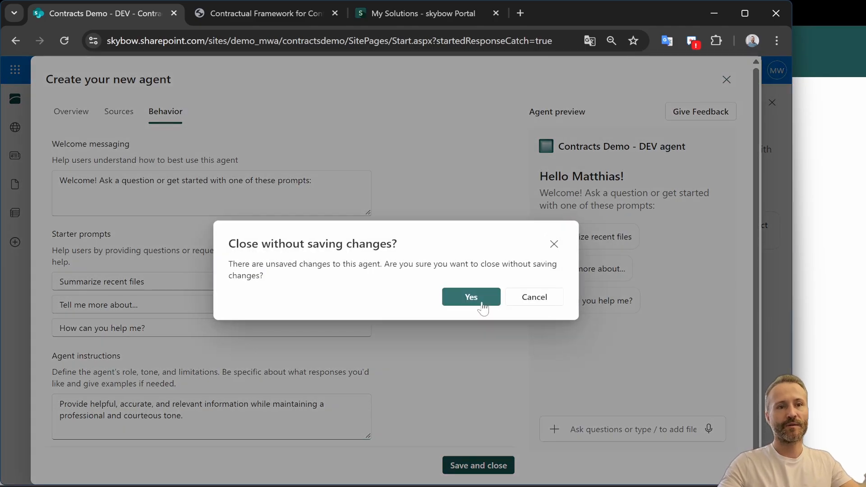
left_click(479, 303)
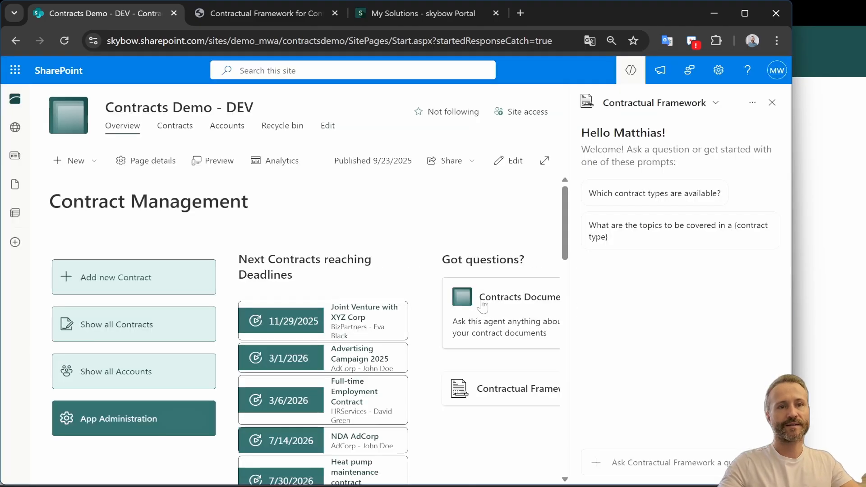
Close the Copilot pane and open the site contents from site settings
left_click(772, 104)
left_click(719, 72)
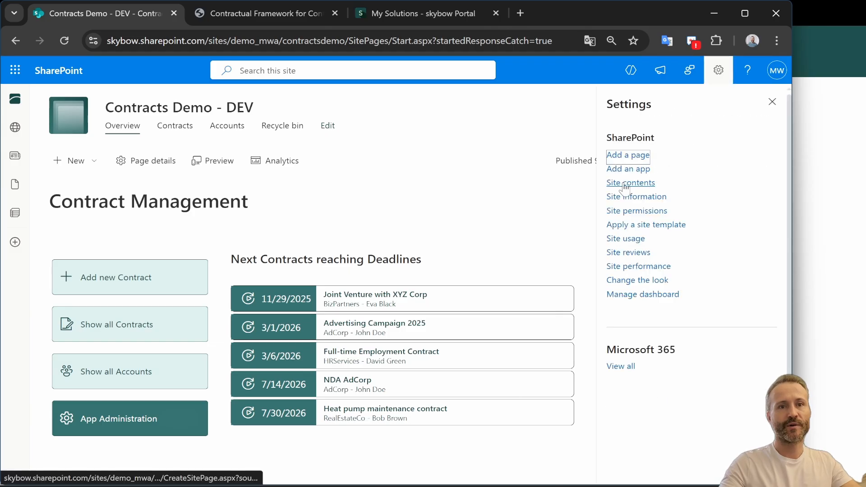
left_click(625, 185)
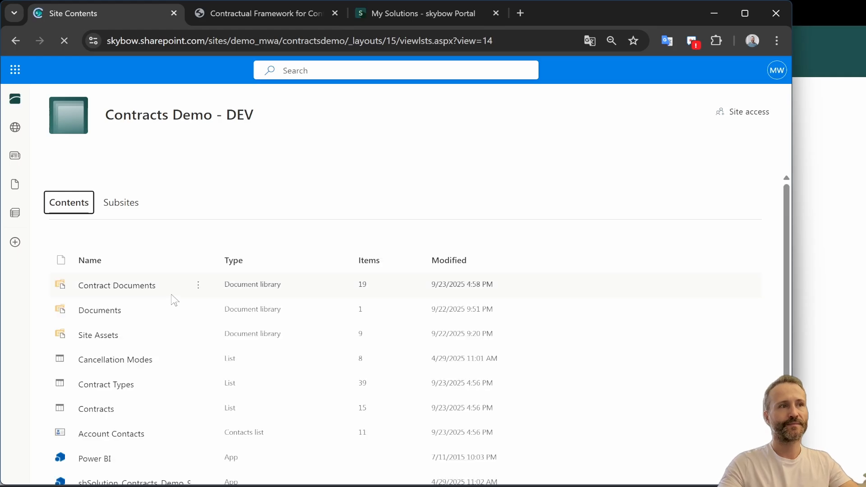
Create an agent from the Contract Documents library and close the agent-ready dialog
left_click(113, 287)
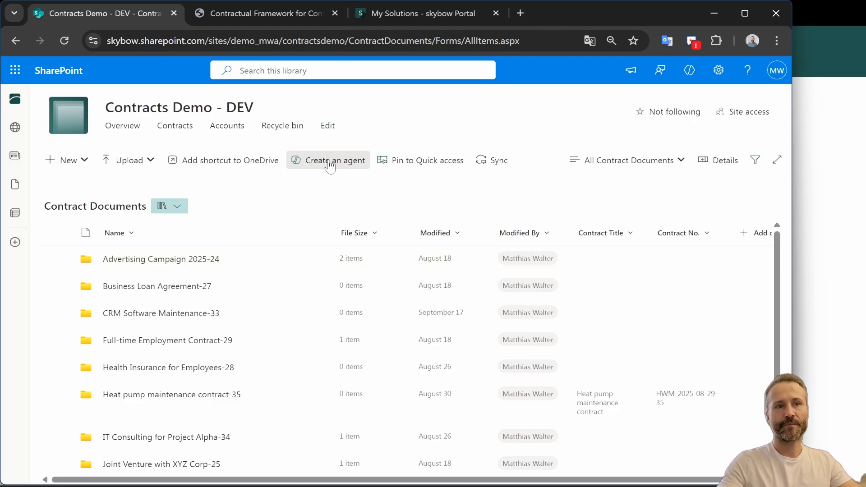
left_click(330, 165)
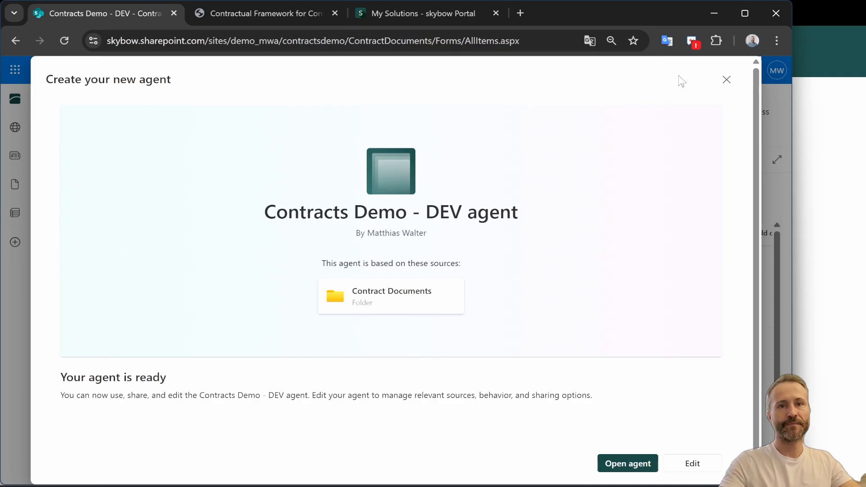
left_click(724, 81)
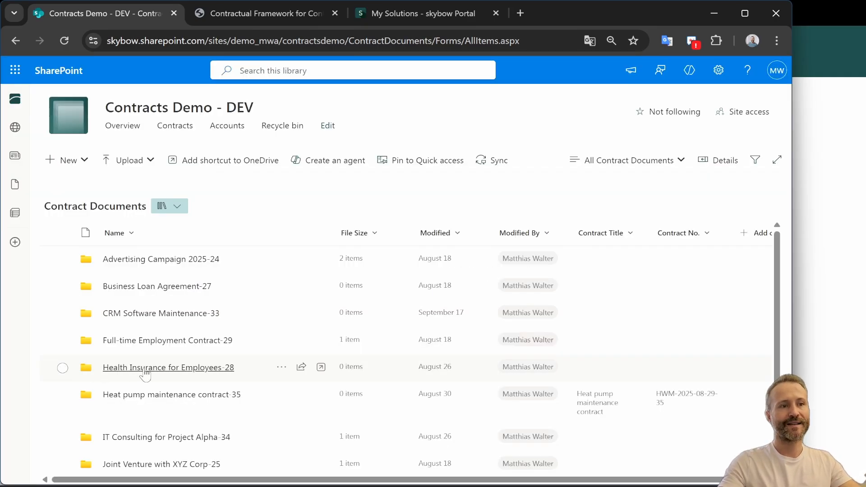
Open the Advertising Campaign 2025-24 folder and create an agent from ADVERTISING AGREEMENT AdCorp.pdf, then close the agent-ready dialog
left_click(150, 264)
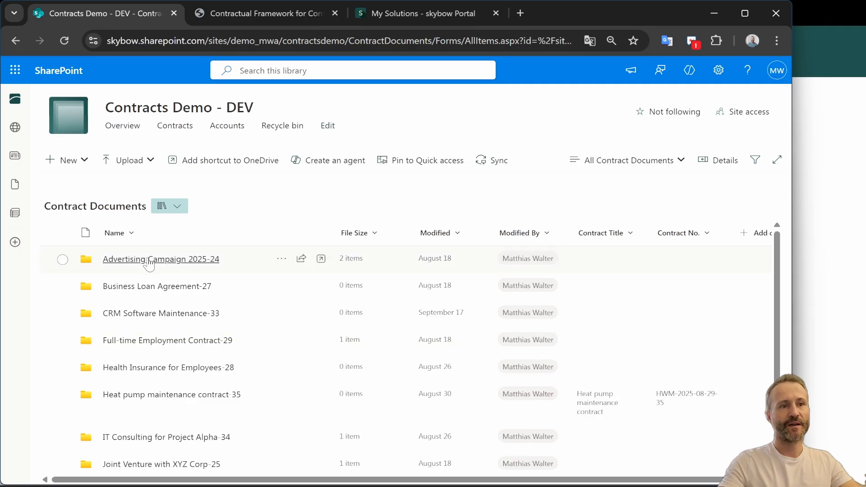
left_click(63, 294)
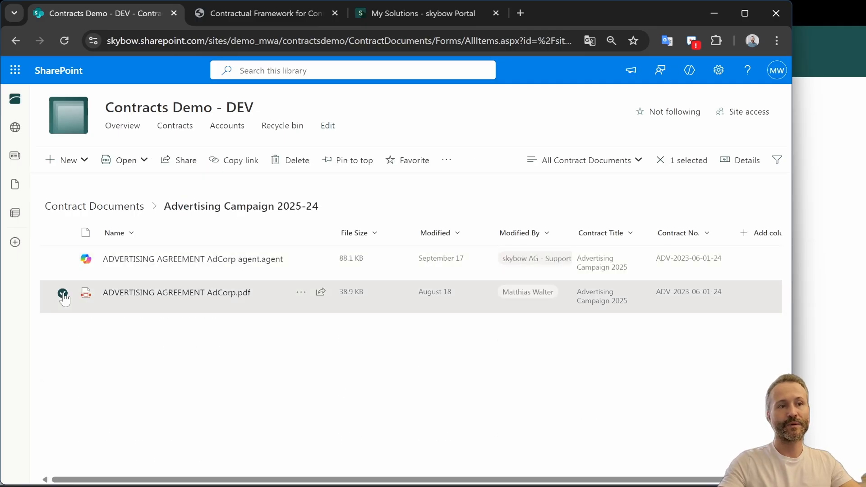
left_click(447, 161)
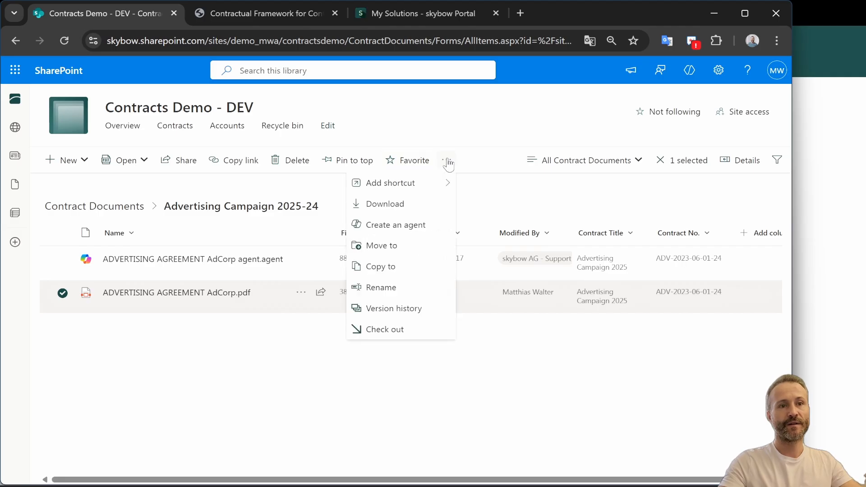
left_click(300, 292)
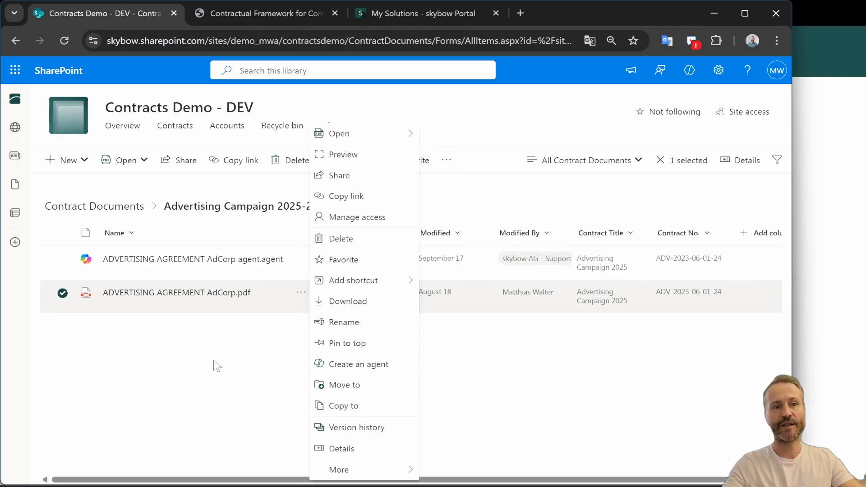
left_click(320, 364)
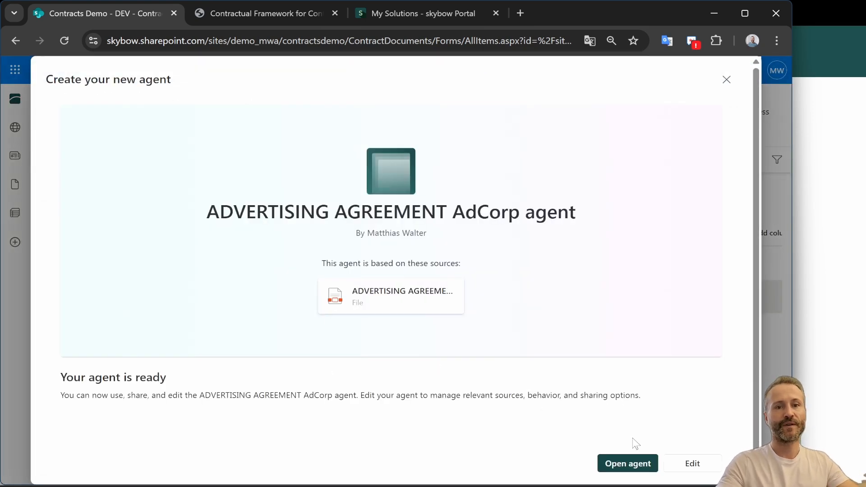
left_click(725, 81)
Select the agent file together with the PDF and inspect the commands available for both
left_click(452, 301)
left_click(63, 260)
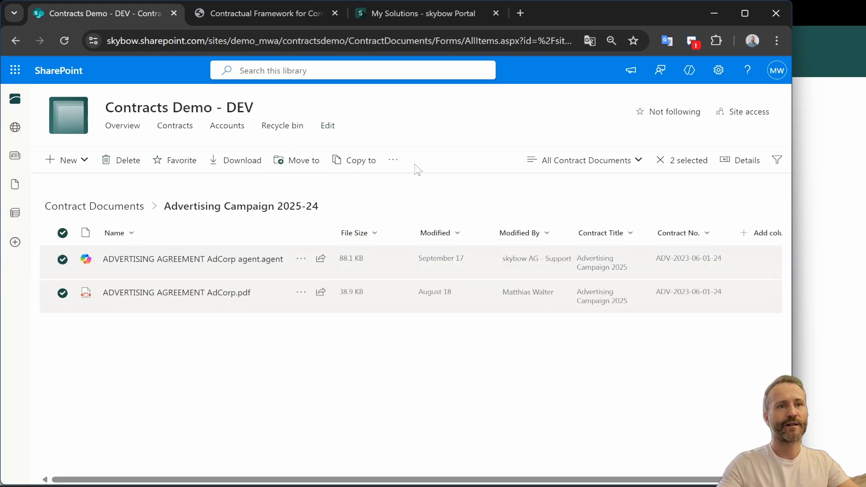
left_click(392, 161)
left_click(394, 165)
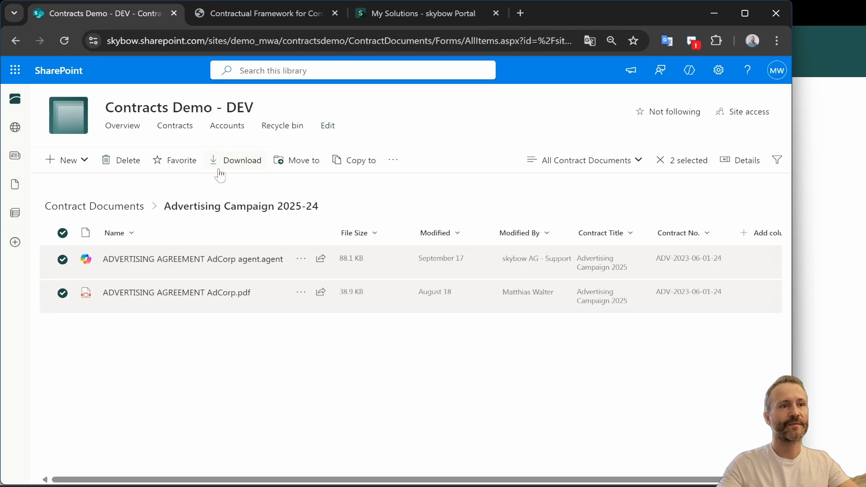
left_click(63, 260)
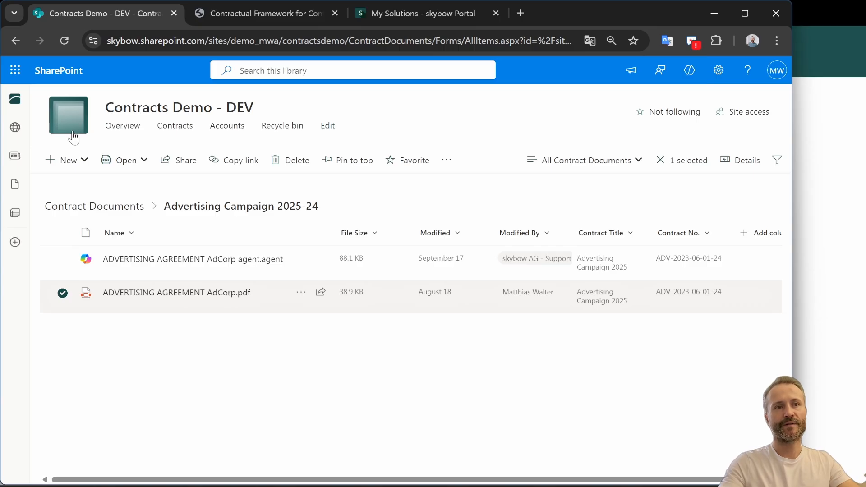
Open the Overview page in edit mode and bring its Got questions agent section into view
left_click(122, 125)
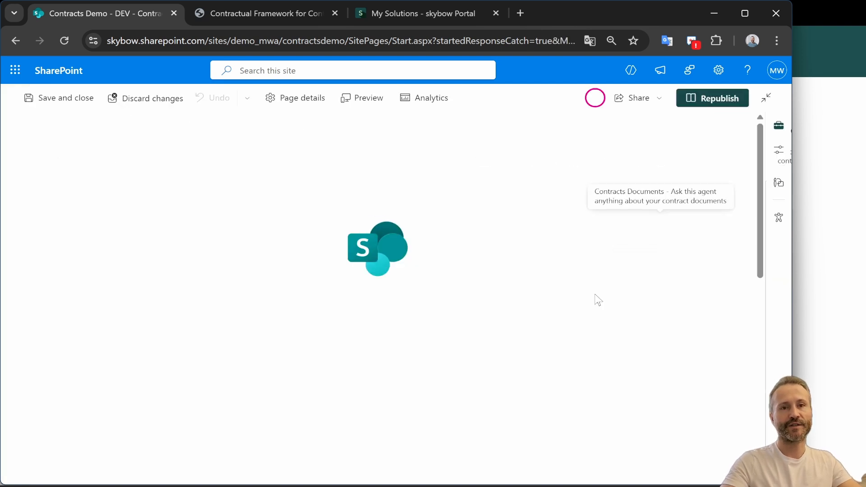
left_click(743, 129)
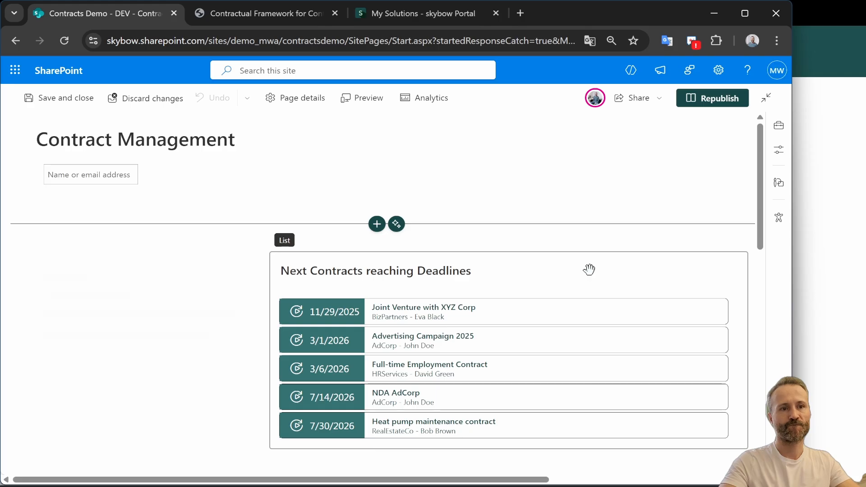
scroll(589, 271, "down", 5)
scroll(588, 269, "up", 5)
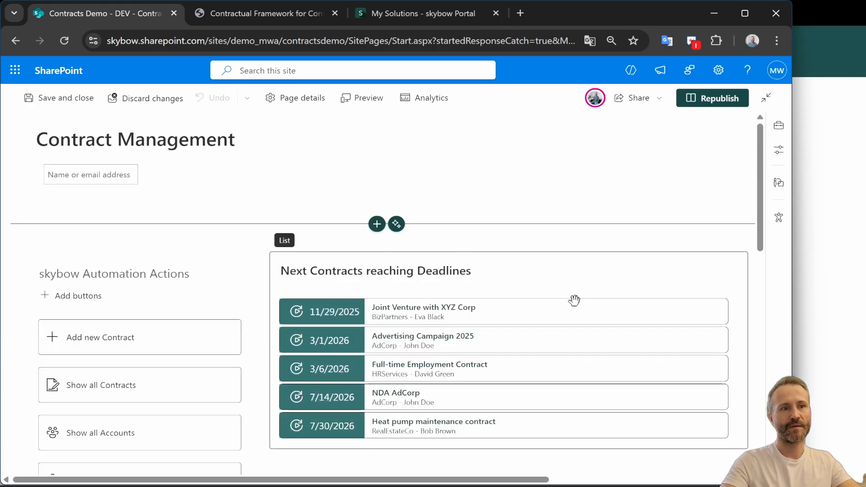
left_click(591, 480)
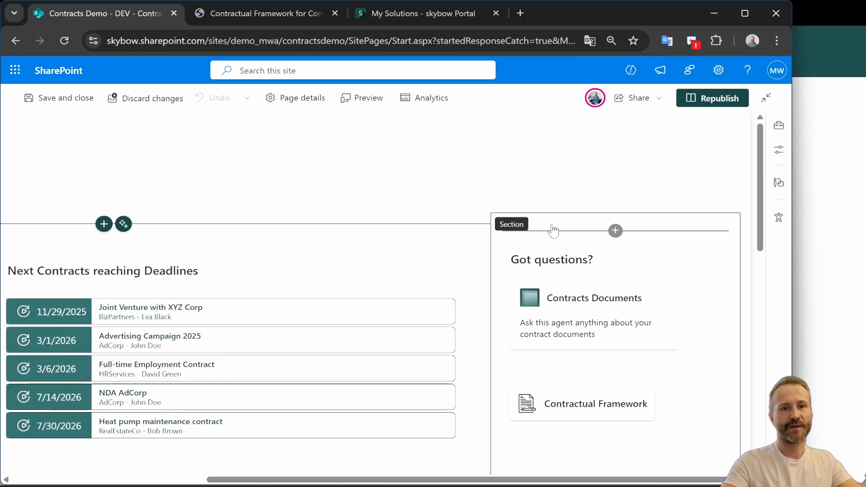
Examine the Contracts Documents agent link web part's layout and agent selection settings
left_click(616, 231)
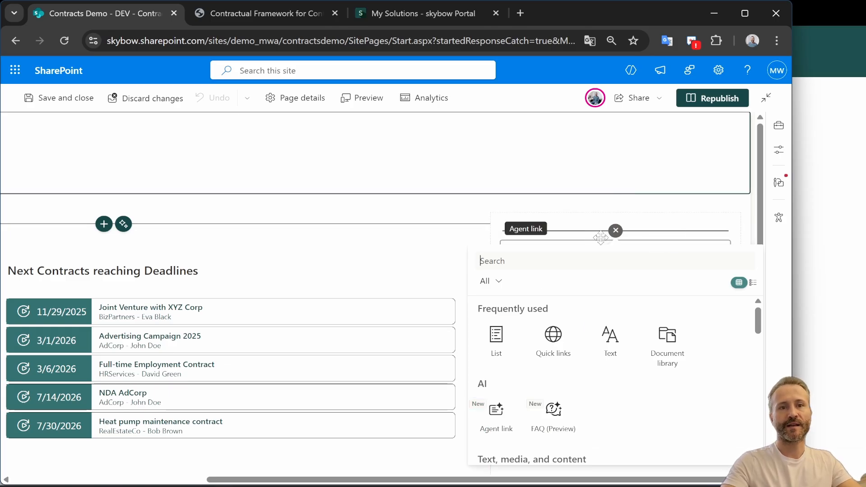
left_click(616, 231)
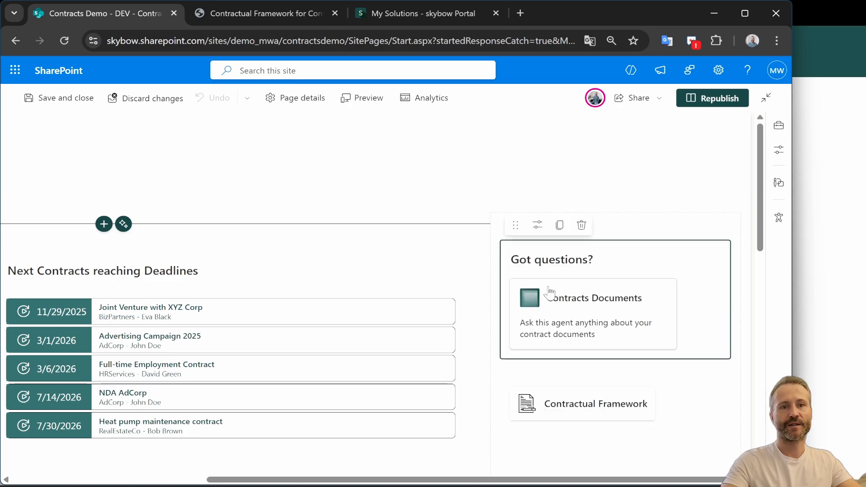
left_click(539, 225)
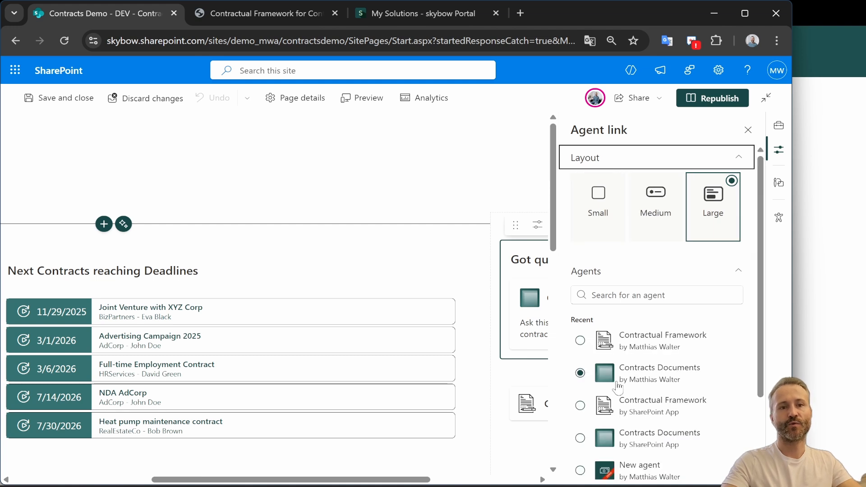
scroll(625, 385, "down", 2)
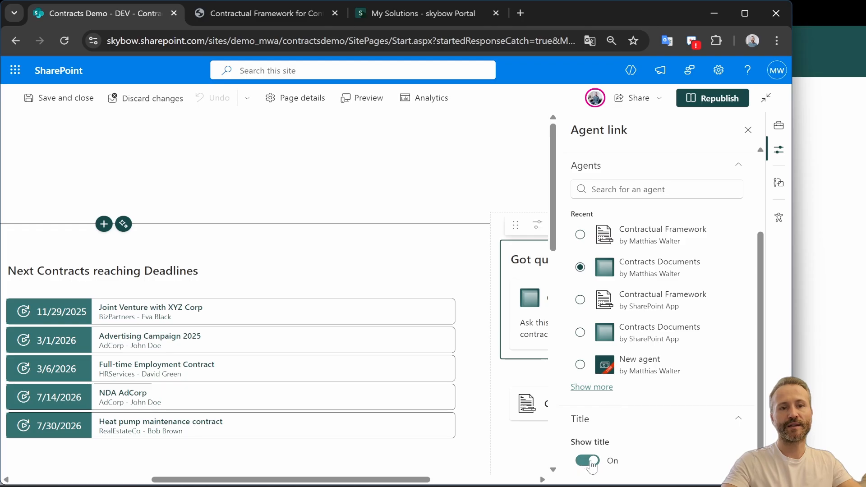
scroll(637, 305, "up", 2)
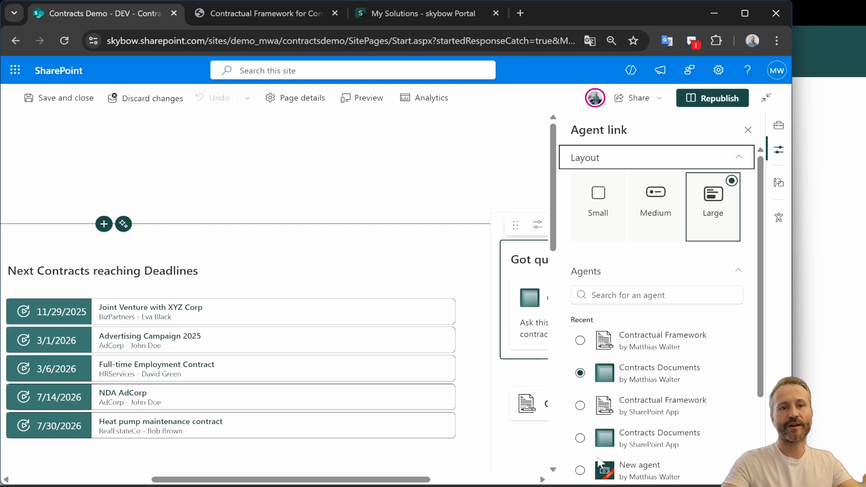
Review the Contractual Framework agent link's settings, close the panel and republish the page
left_click(521, 397)
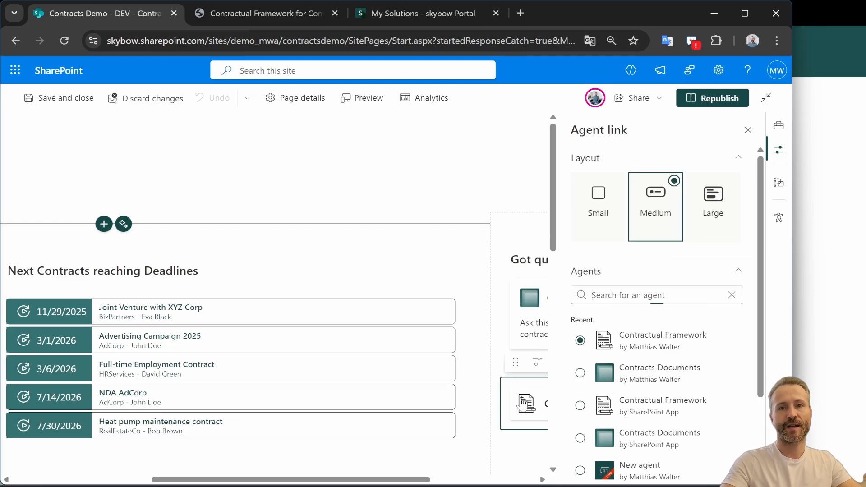
left_click(649, 299)
scroll(631, 384, "down", 3)
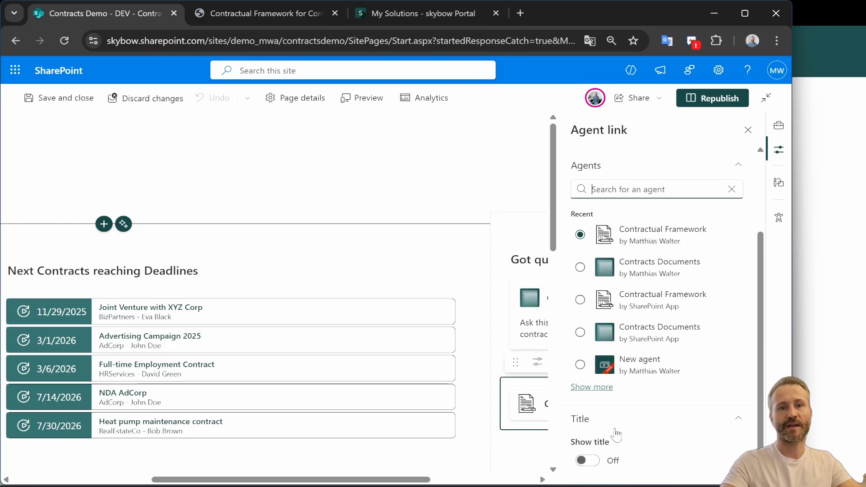
left_click(747, 130)
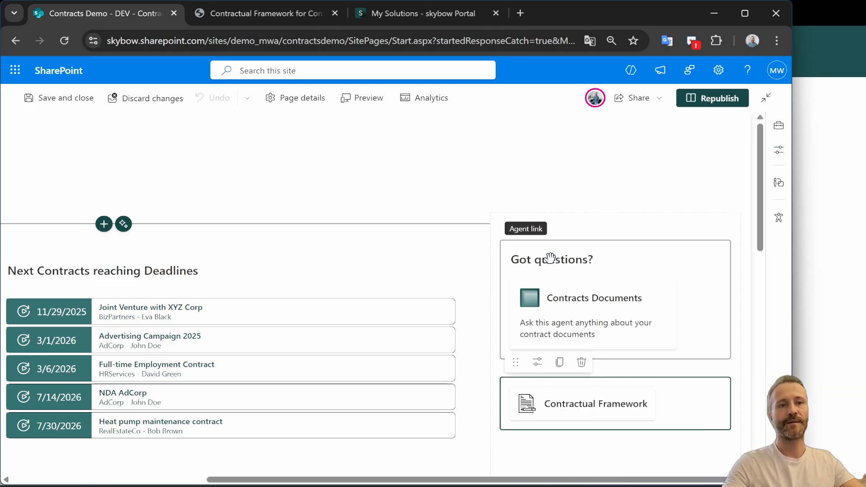
left_click(717, 98)
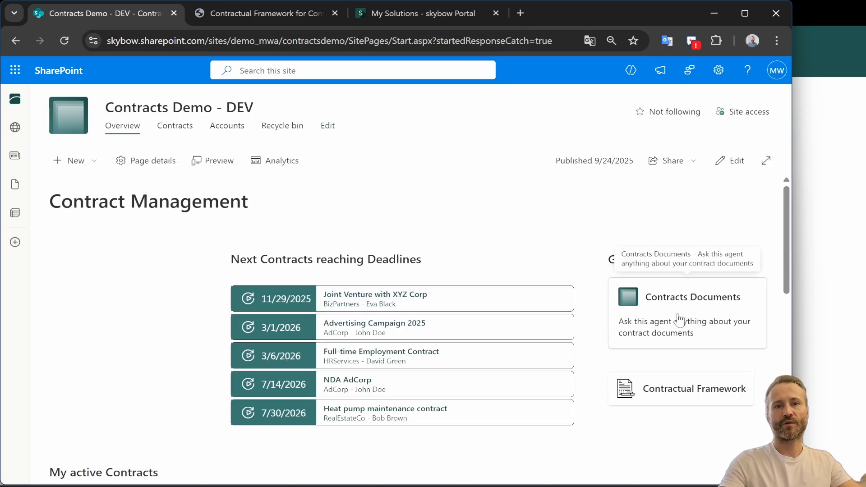
Open the Contracts Documents agent from its link card on the home page
left_click(681, 316)
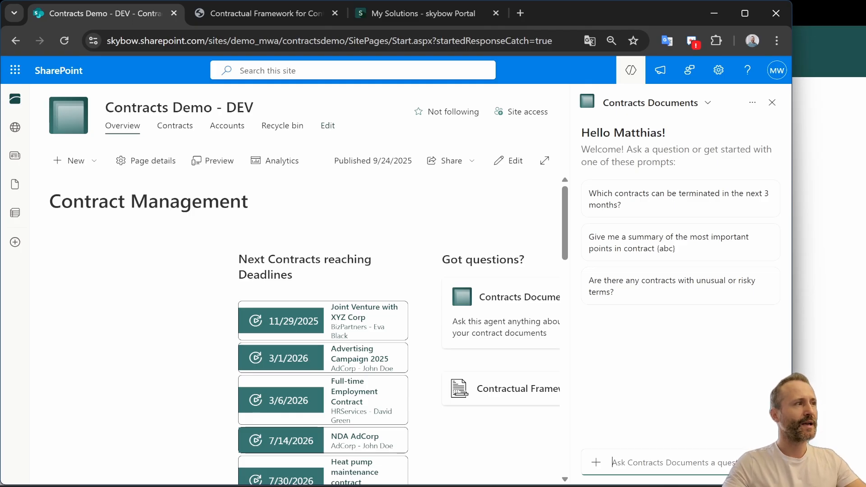
key("alt+Tab")
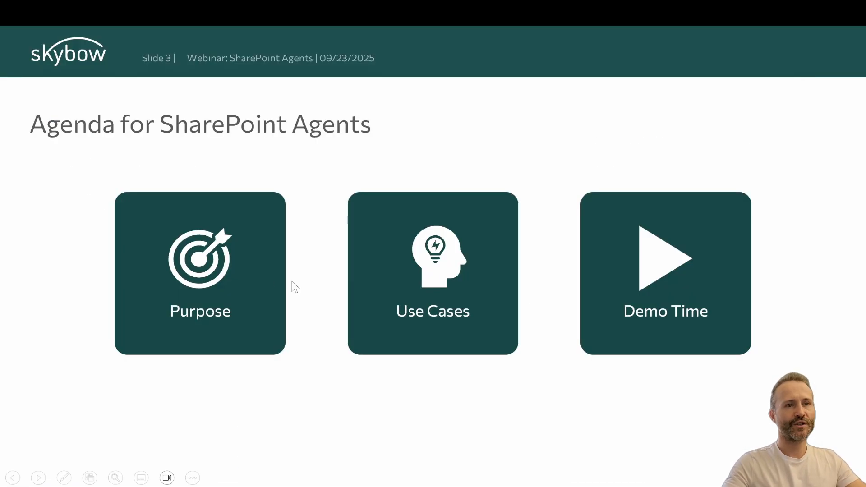
key("alt+Tab")
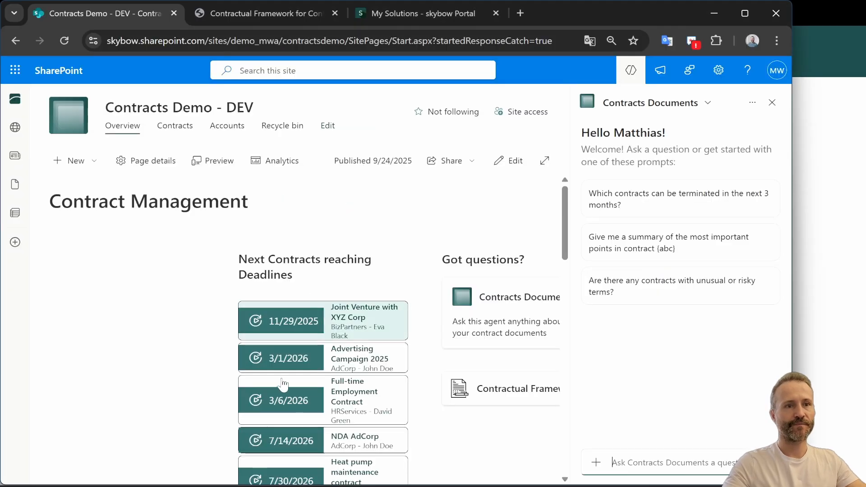
Open the Contracts list and launch the Contract Documents agent from its Got questions menu, then close it
left_click(179, 128)
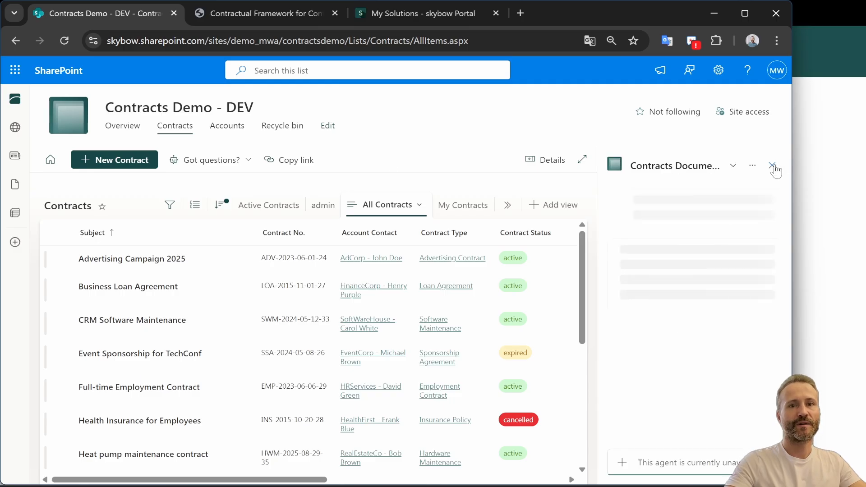
left_click(575, 159)
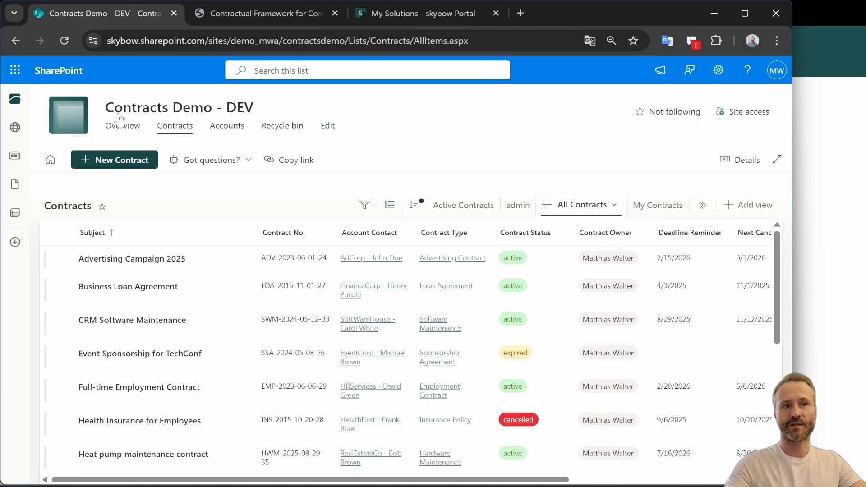
left_click(242, 165)
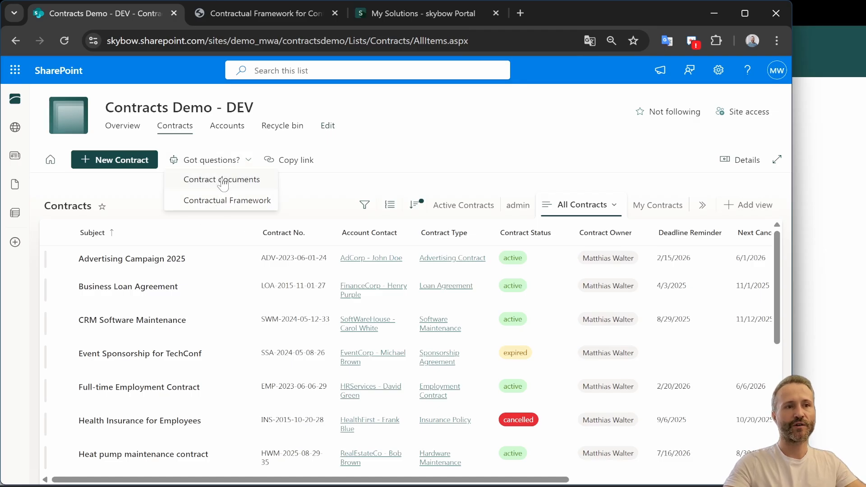
left_click(206, 180)
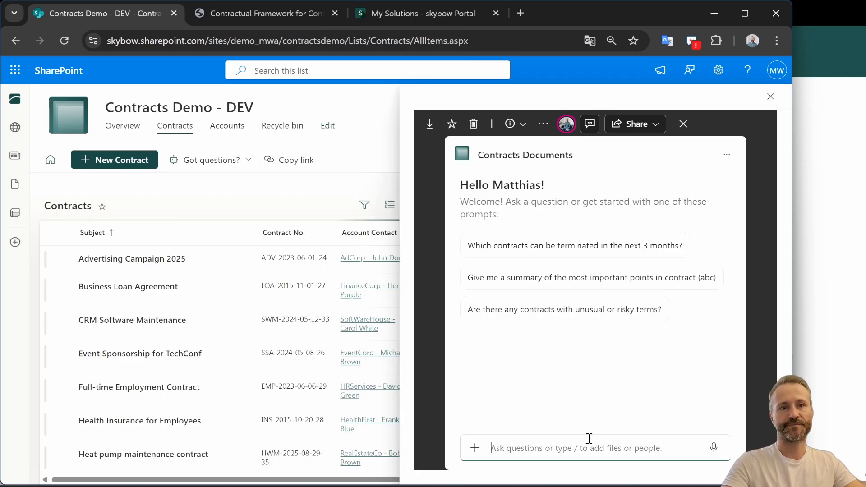
left_click(565, 448)
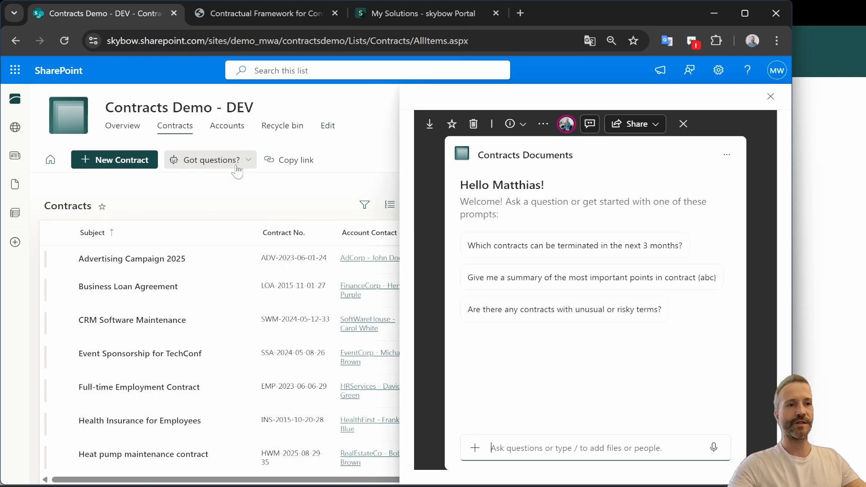
left_click(771, 97)
Return to the Overview page, close the Copilot pane and open the New Contract form
left_click(123, 126)
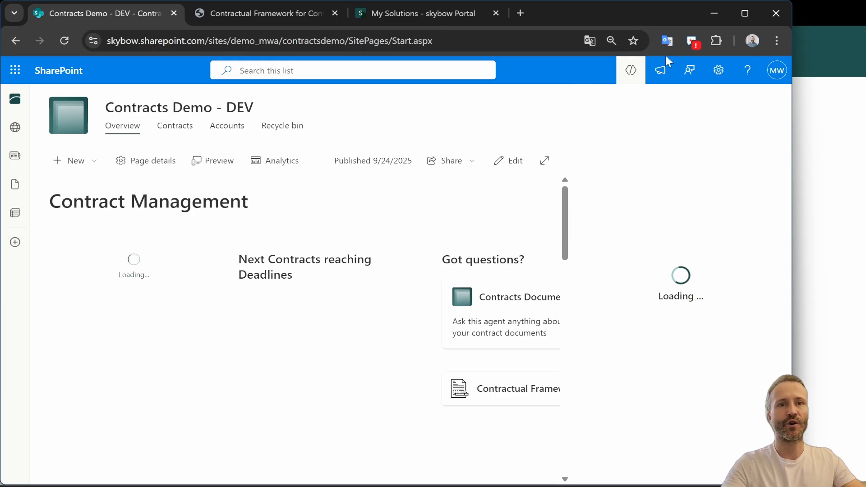
left_click(629, 70)
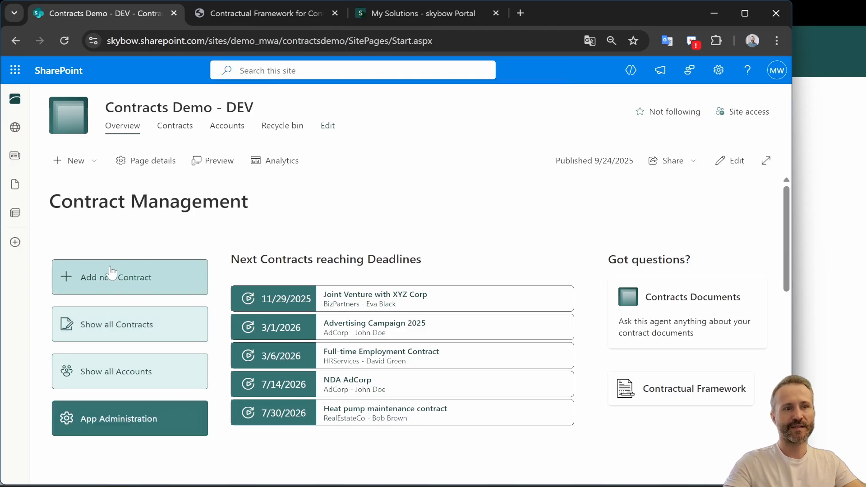
left_click(107, 282)
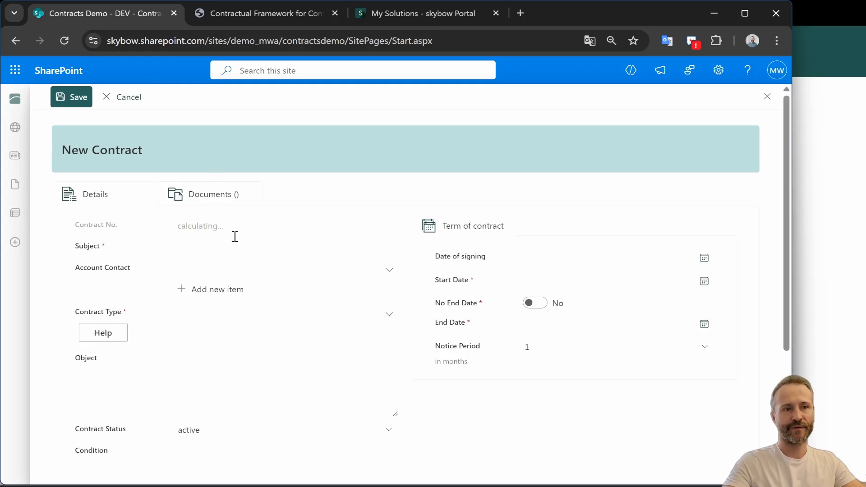
left_click(227, 273)
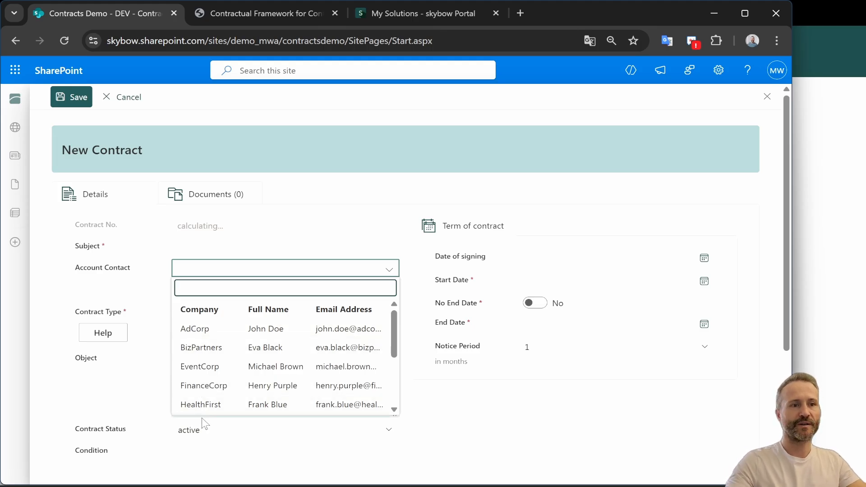
left_click(206, 386)
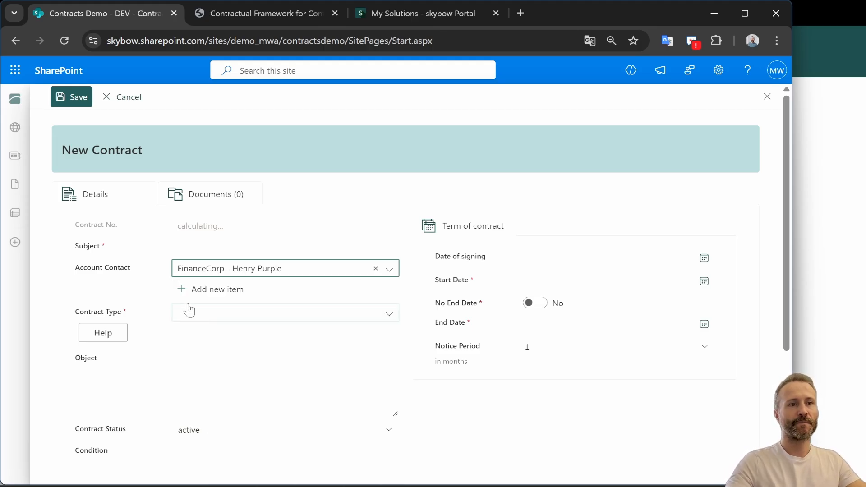
Open the Contractual Framework agent from the contract type Help and ask which contract type protects confidential information
left_click(213, 315)
scroll(237, 399, "down", 8)
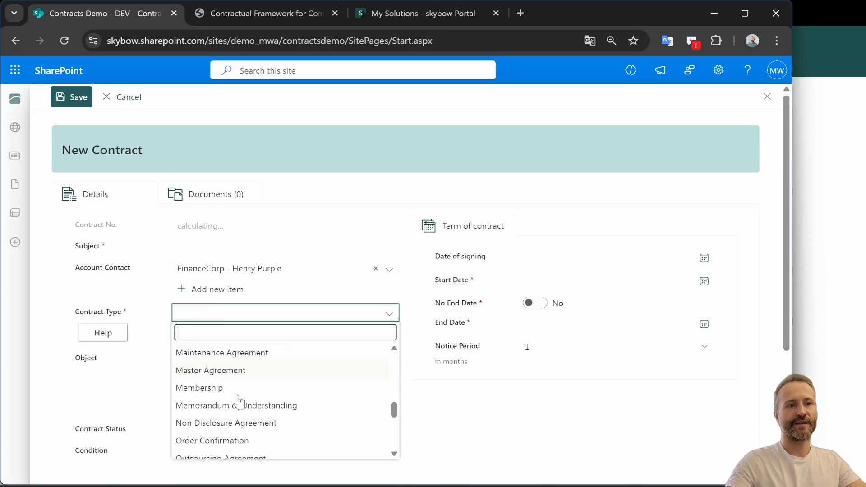
scroll(239, 403, "up", 3)
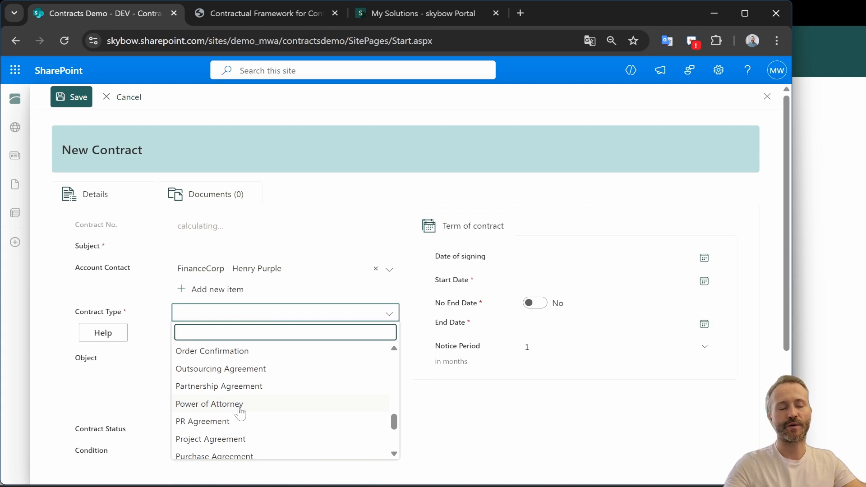
scroll(240, 412, "up", 5)
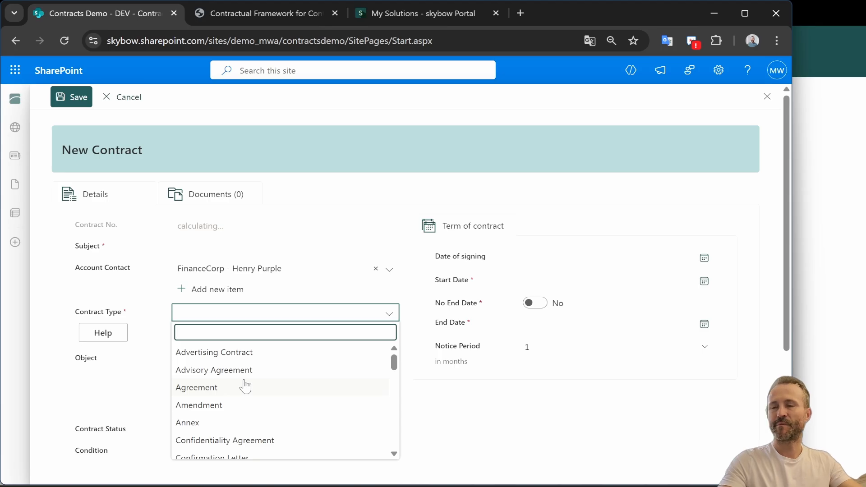
scroll(245, 413, "down", 10)
scroll(225, 397, "up", 10)
left_click(156, 312)
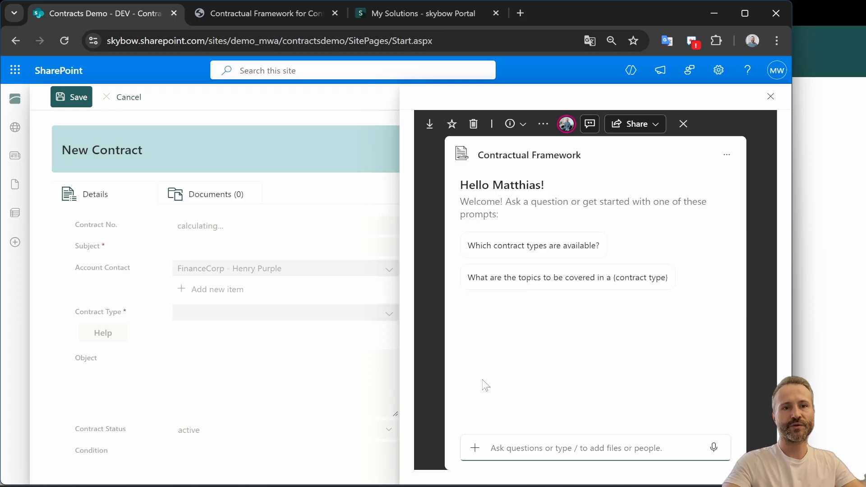
type("which contract type should I choose if I want to protect confidential information?")
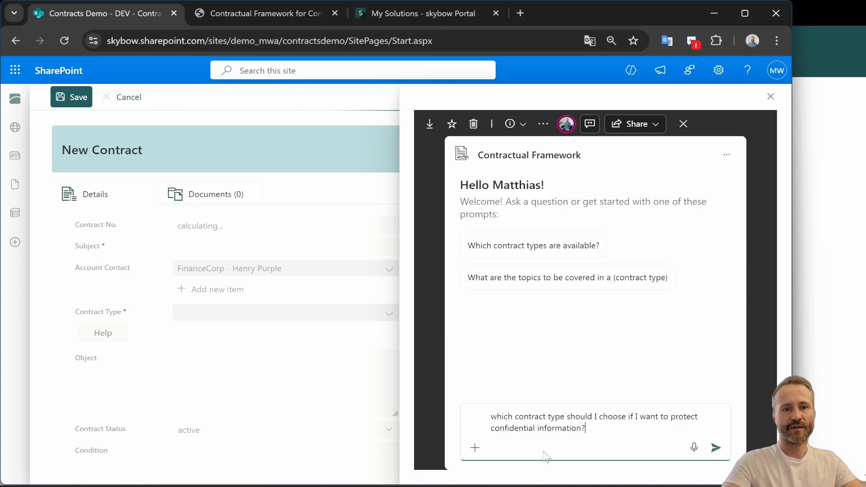
left_click_drag(491, 416, 625, 424)
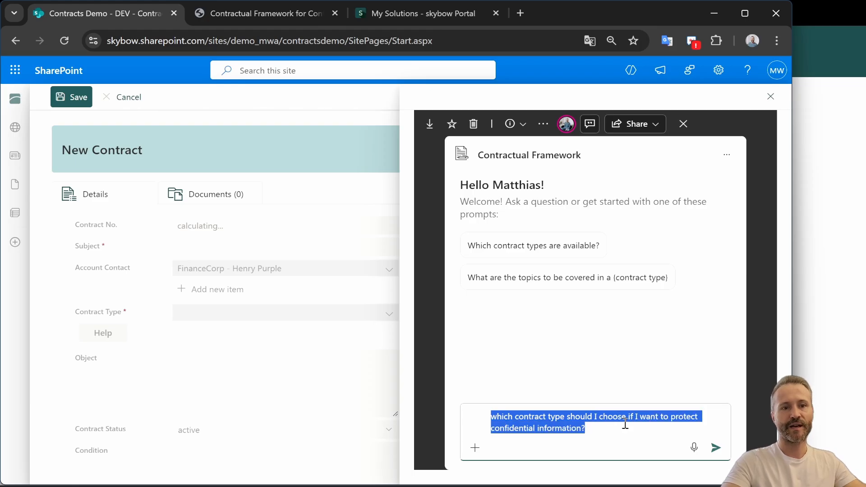
left_click(717, 448)
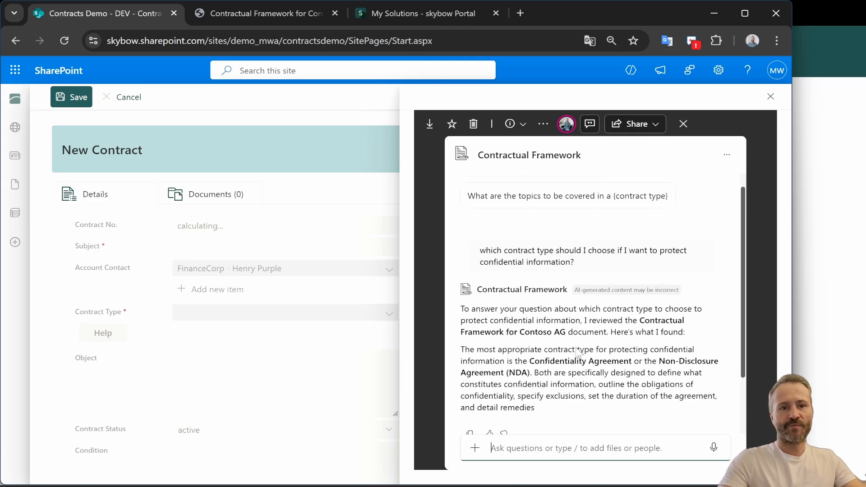
Ask the agent what topics should be covered in an NDA, starting from its suggested prompt
mouse_move(531, 363)
left_mouse_down()
mouse_move(662, 360)
mouse_move(551, 361)
mouse_move(530, 372)
left_mouse_up()
scroll(563, 357, "down", 3)
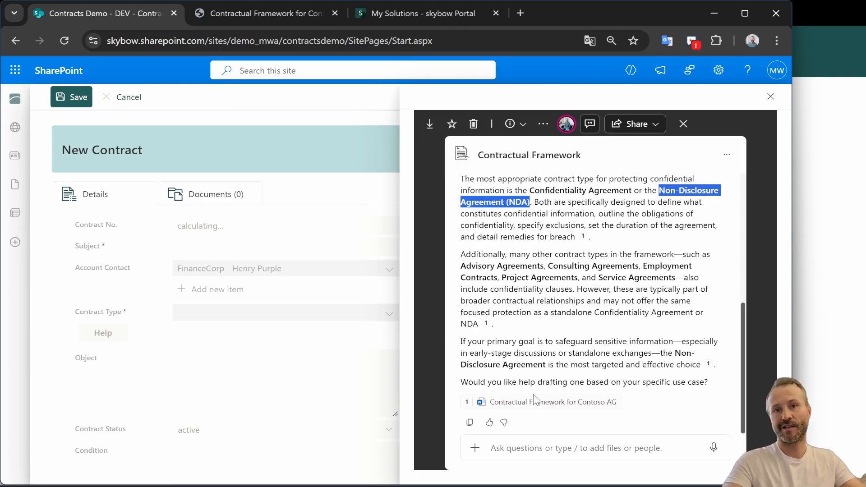
mouse_move(533, 399)
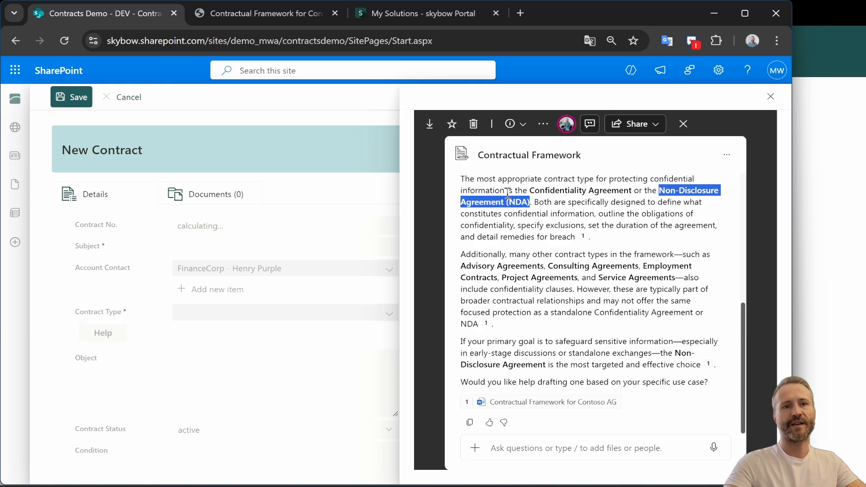
scroll(550, 372, "up", 5)
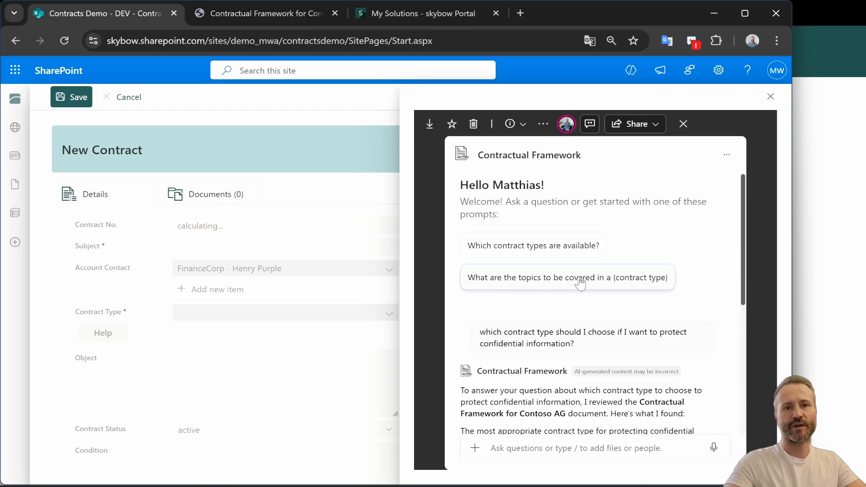
left_click(533, 281)
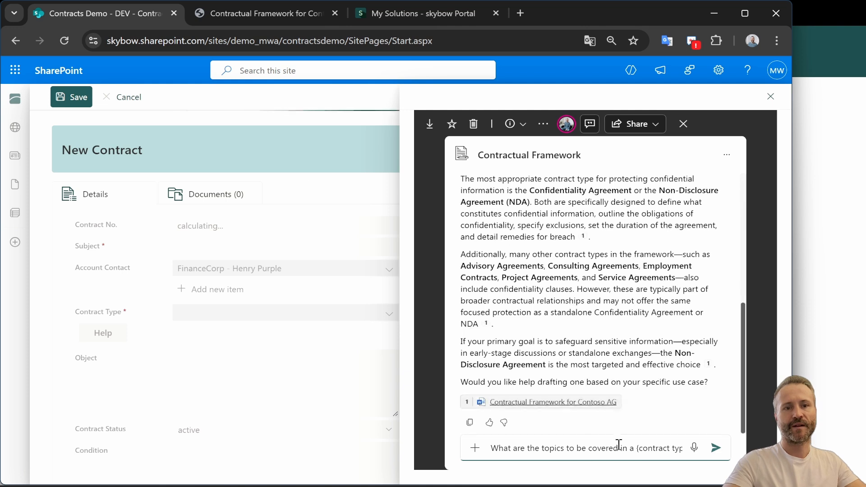
left_click(643, 456)
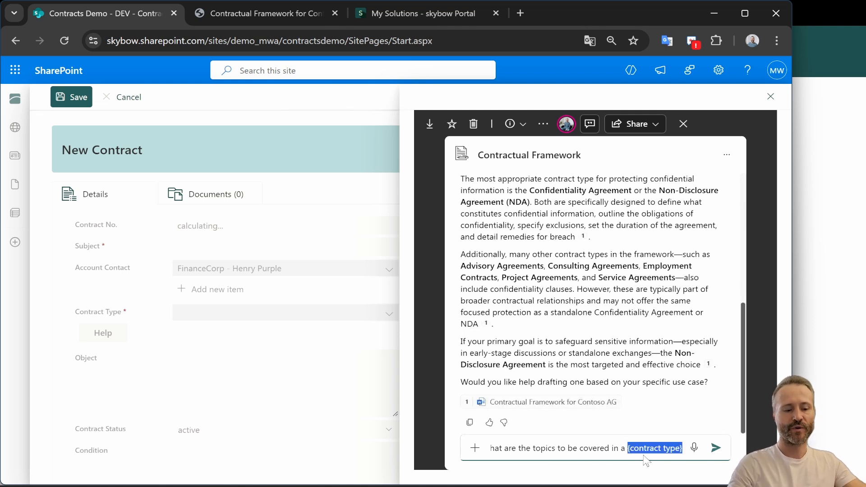
type("NDA")
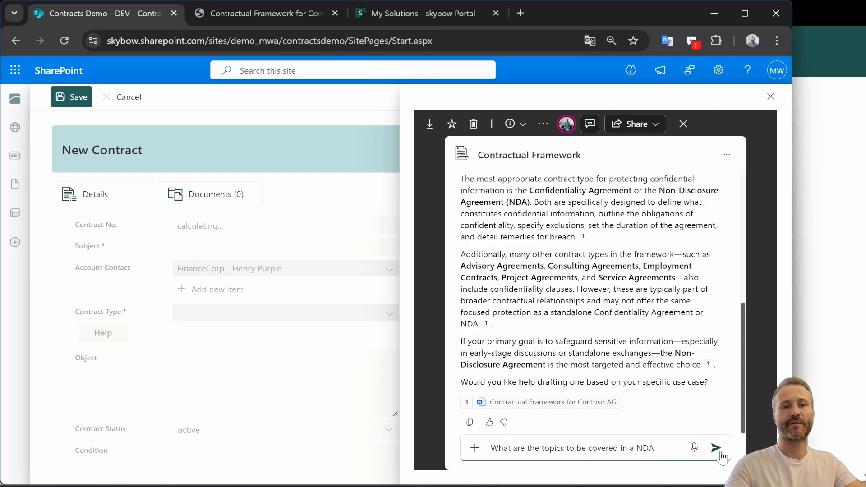
key("Return")
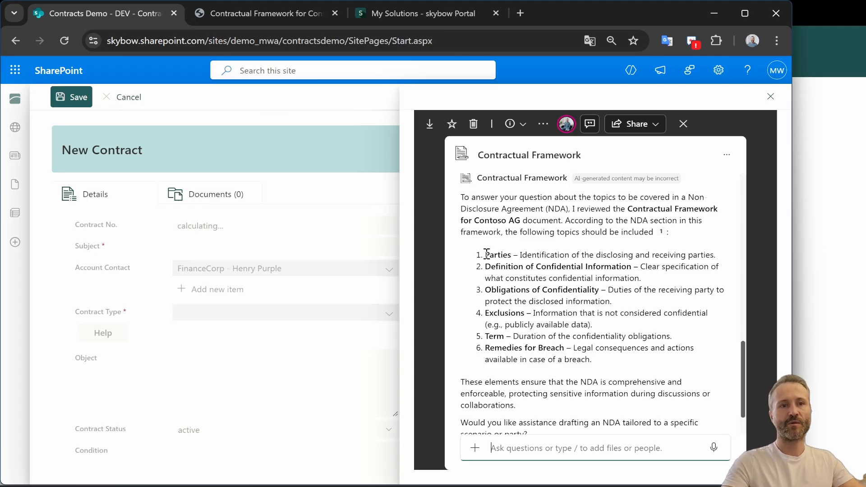
Highlight the list of NDA topics in the agent's answer and close the agent pane
left_click_drag(486, 255, 607, 371)
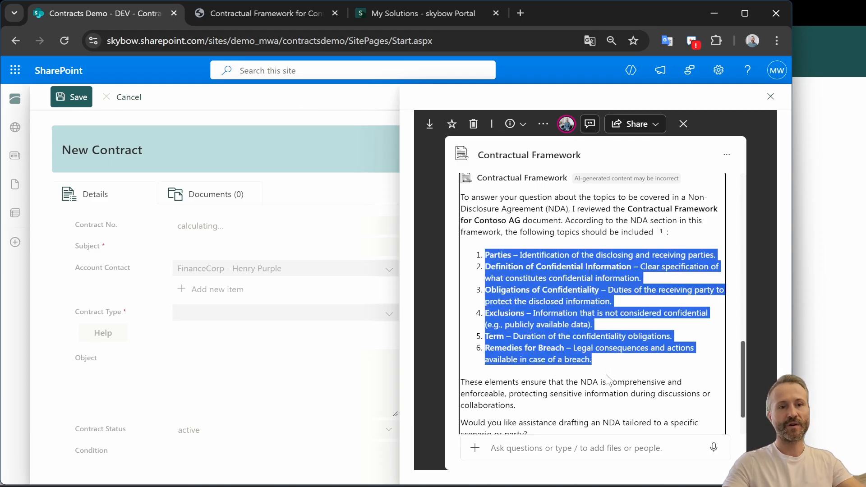
right_click(543, 337)
left_click(582, 155)
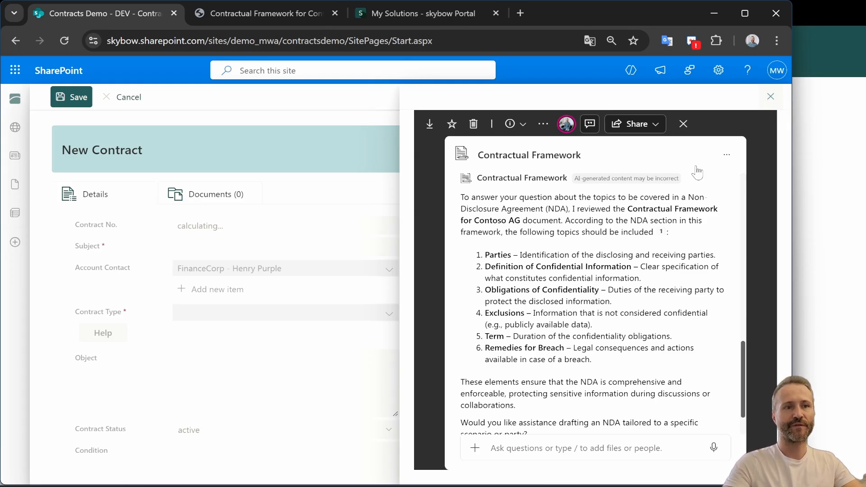
left_click(214, 312)
Set the Contract Type to Non Disclosure Agreement by searching for non
left_click(242, 312)
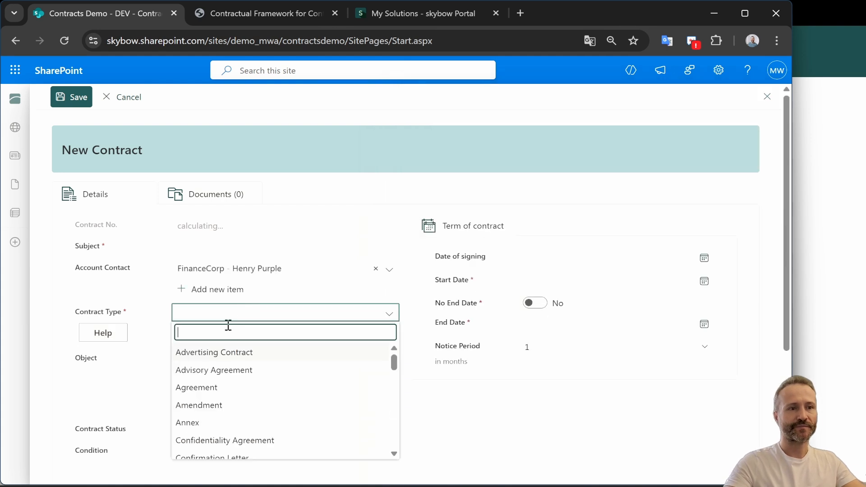
type("non")
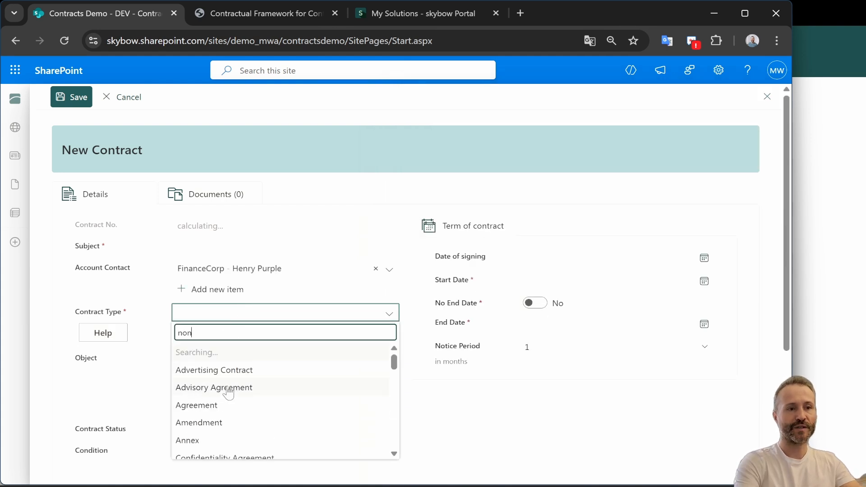
left_click(225, 349)
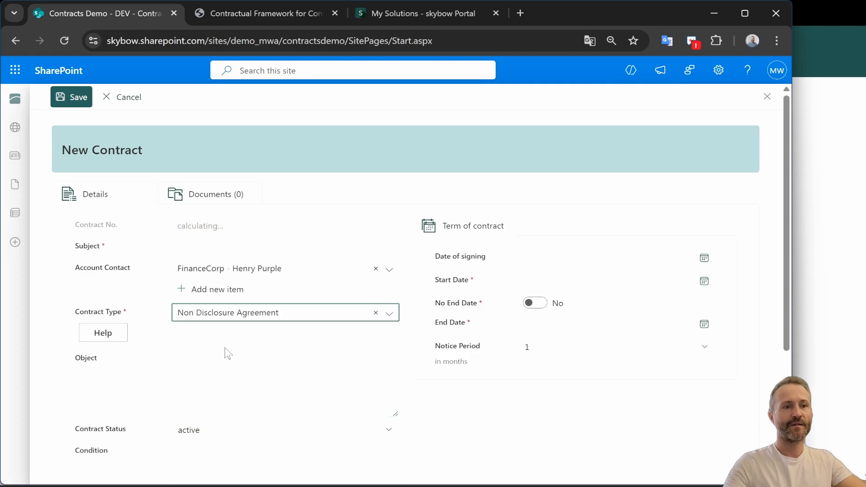
Enter NDA FinanceCorp as the contract subject
left_click(219, 245)
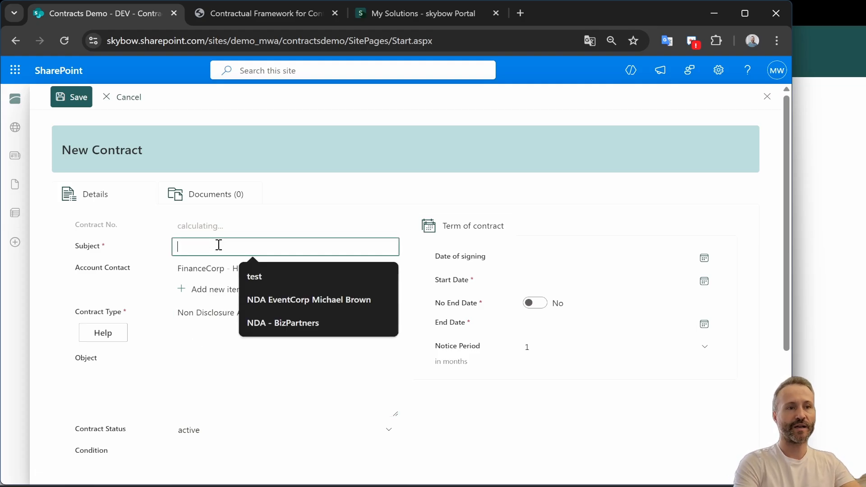
type("NDA FinanceCorp")
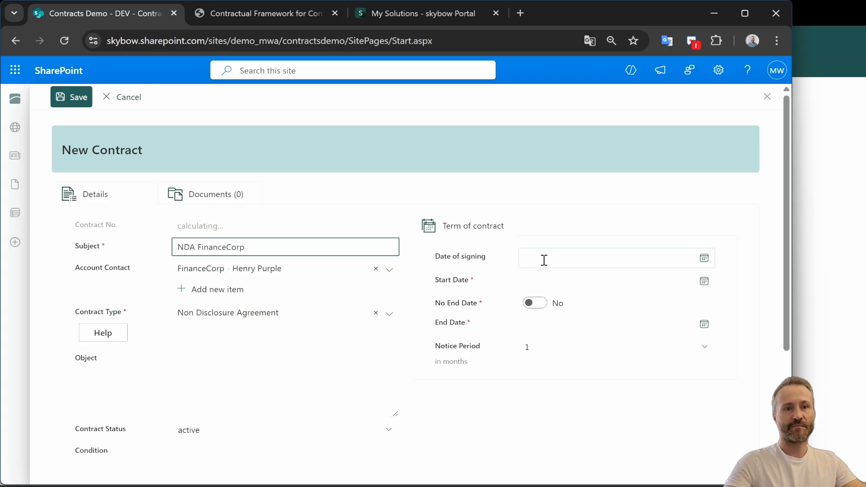
Set the date of signing to 9/23/2025 and the start date to 10/1/2025
left_click(604, 259)
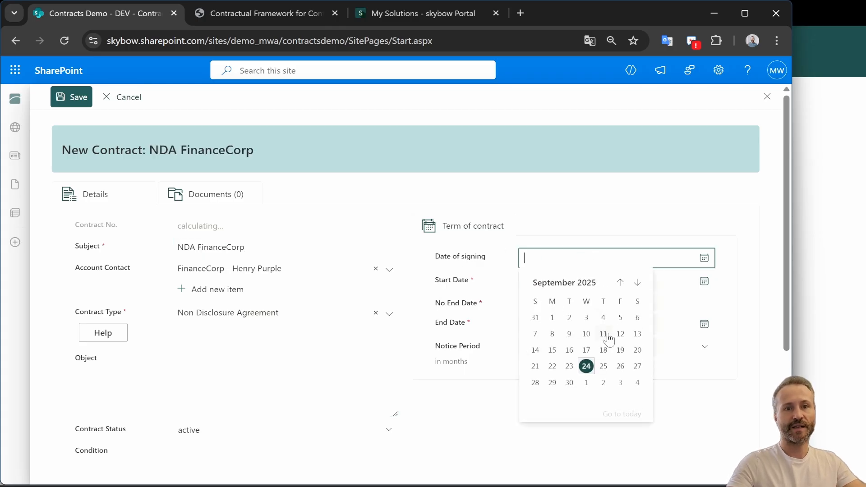
left_click(569, 367)
left_click(586, 283)
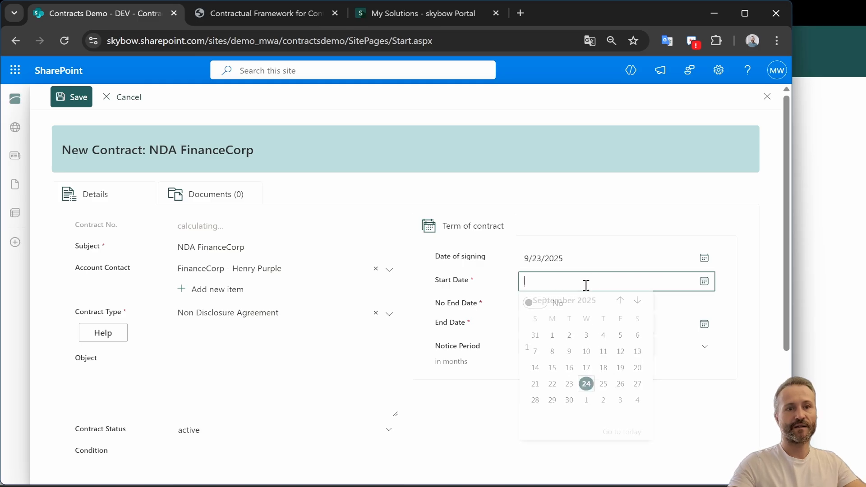
left_click(586, 405)
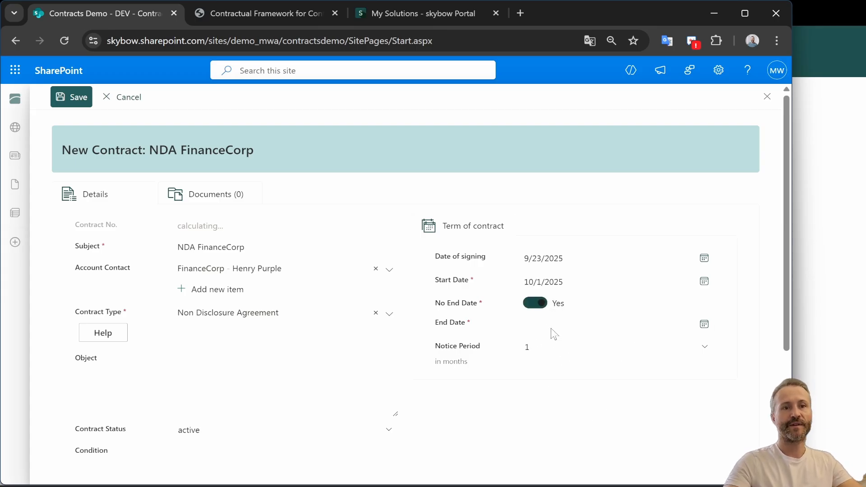
Set the Cancellation Mode to yearly and save the new contract
left_click(562, 321)
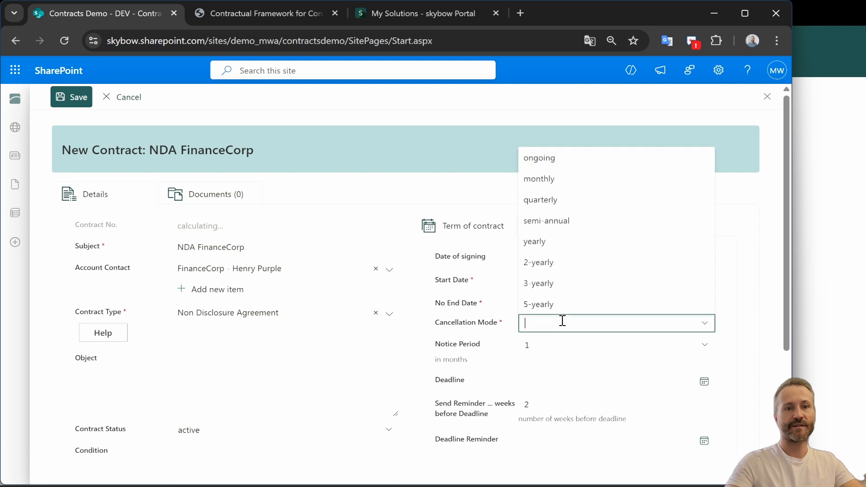
left_click(532, 242)
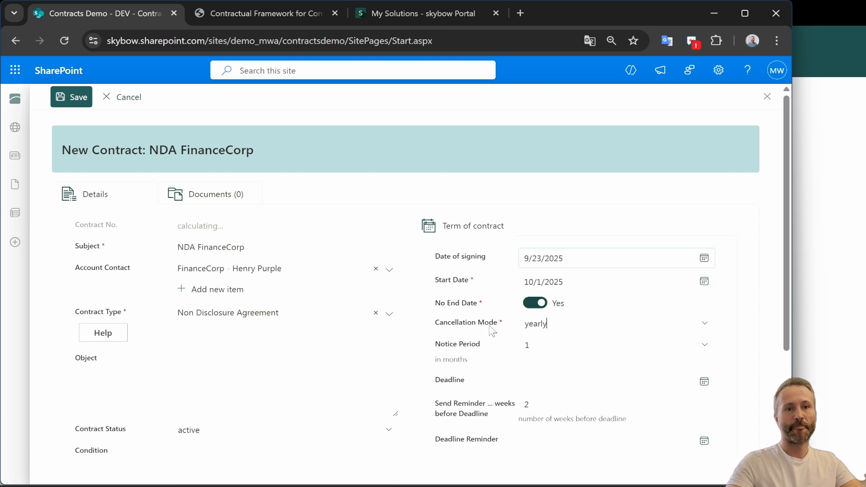
scroll(469, 388, "down", 4)
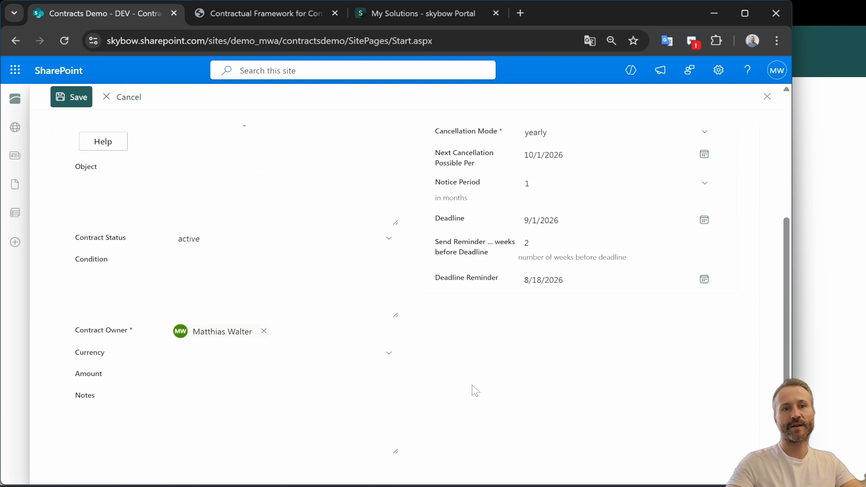
scroll(472, 388, "up", 3)
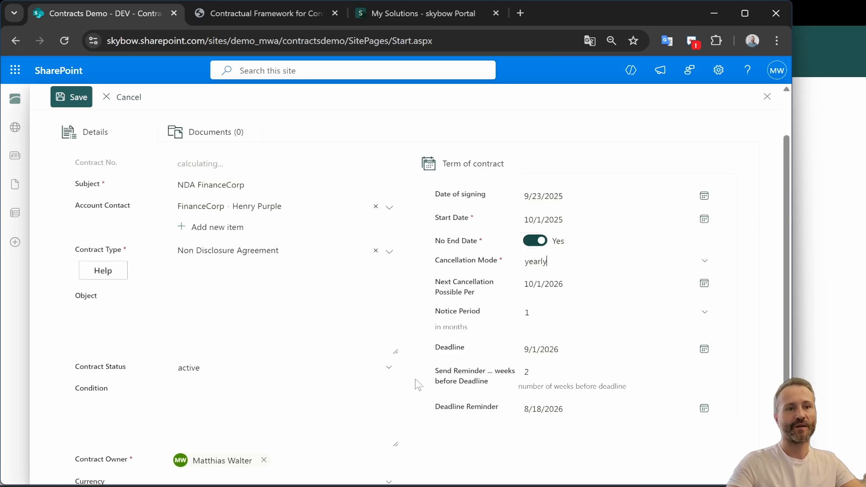
scroll(423, 385, "down", 3)
scroll(421, 385, "up", 5)
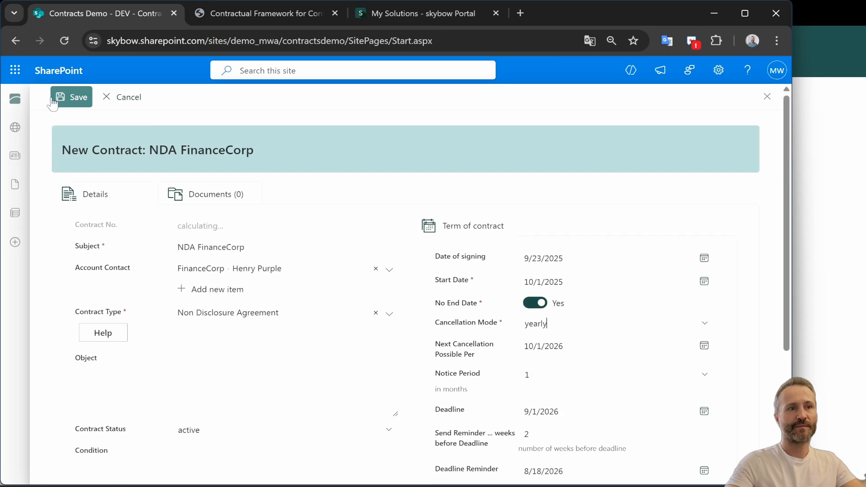
left_click(69, 103)
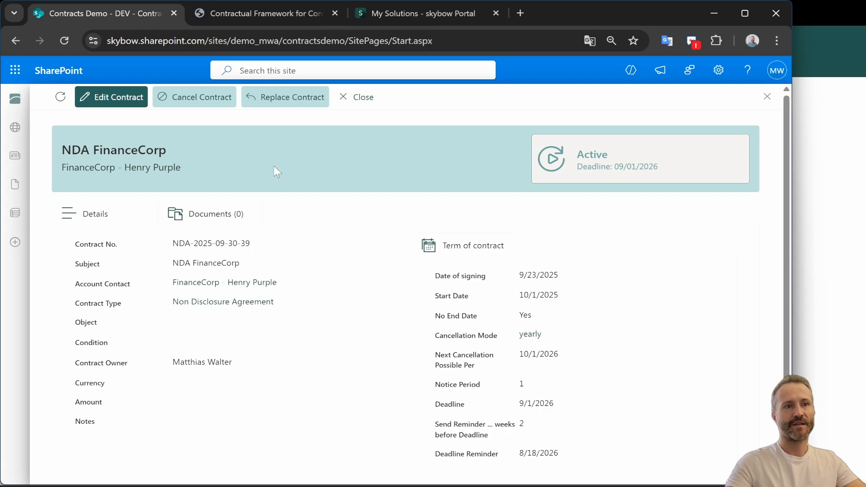
Create a new Word document from the contract's Documents tab
left_click(227, 221)
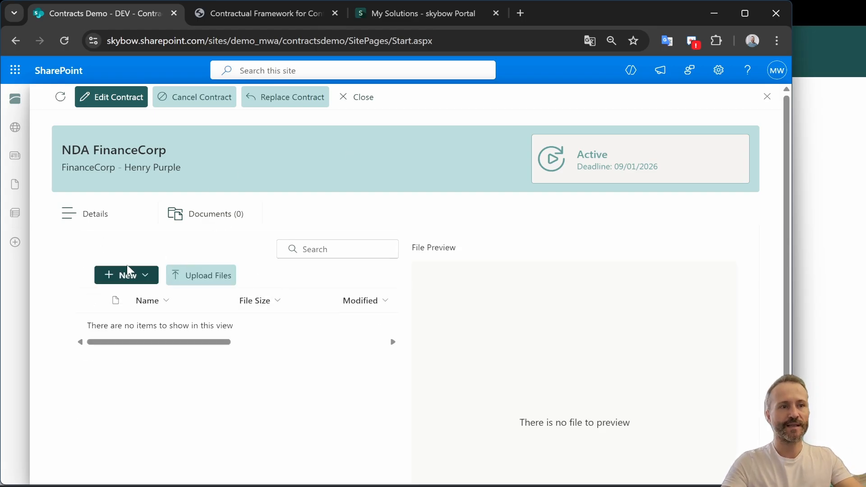
left_click(127, 278)
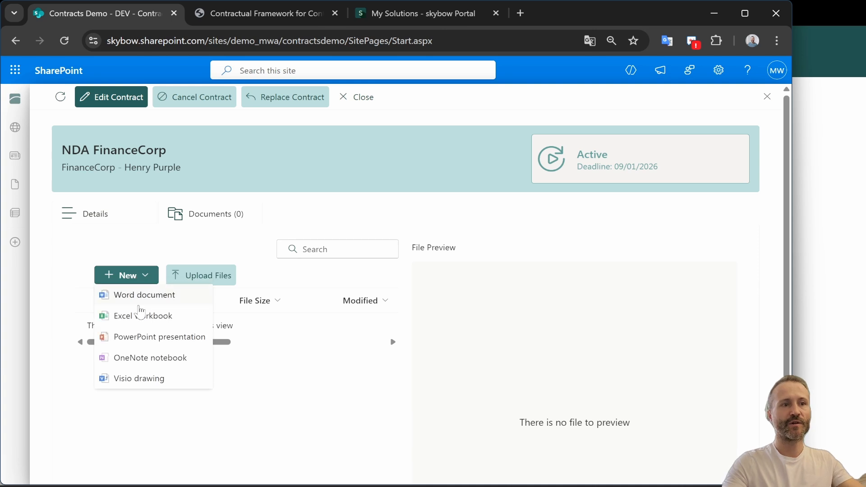
left_click(149, 296)
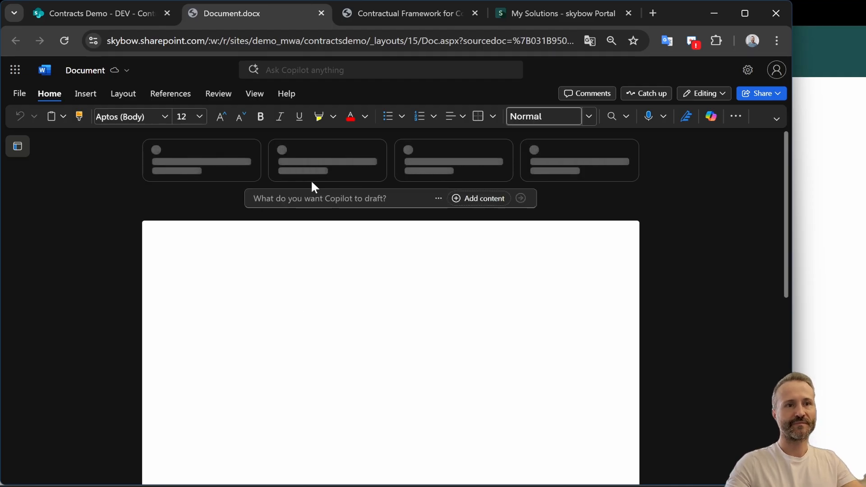
Write the Copilot draft prompt: create an NDA for FinanceCorp along the topics from the contractual framework attached using the following terms
left_click(298, 198)
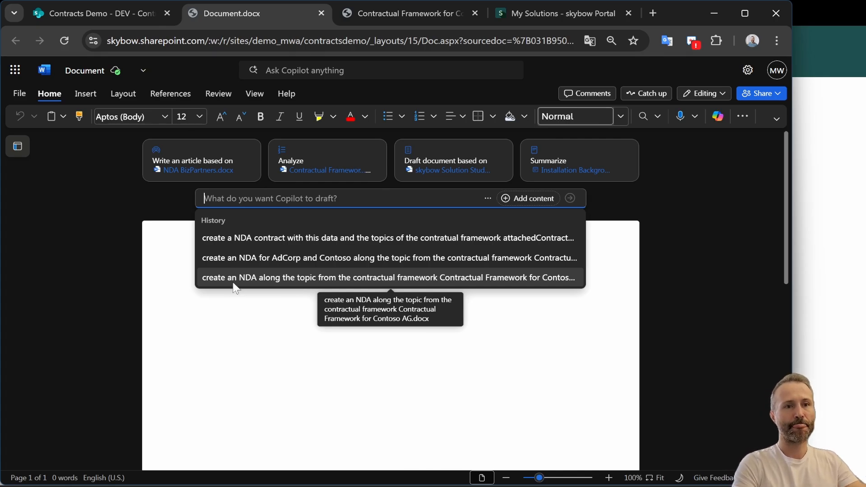
type("c")
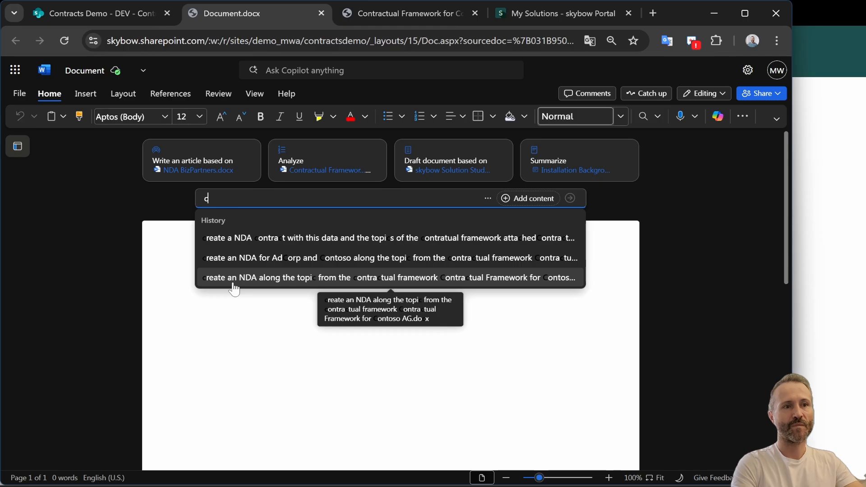
type("reate an NDA ")
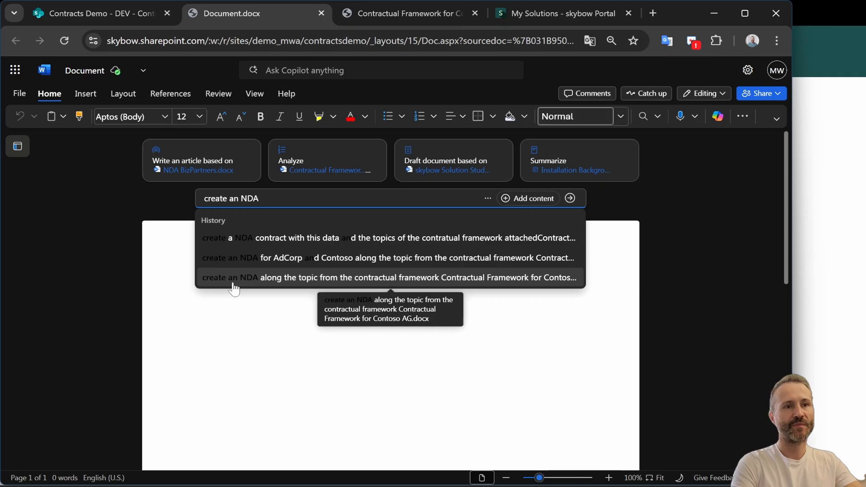
type("for Finan")
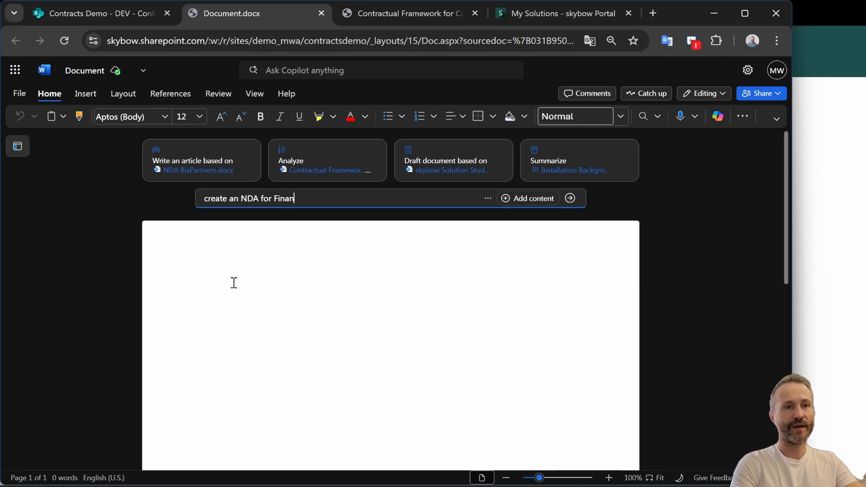
type("ceCorp")
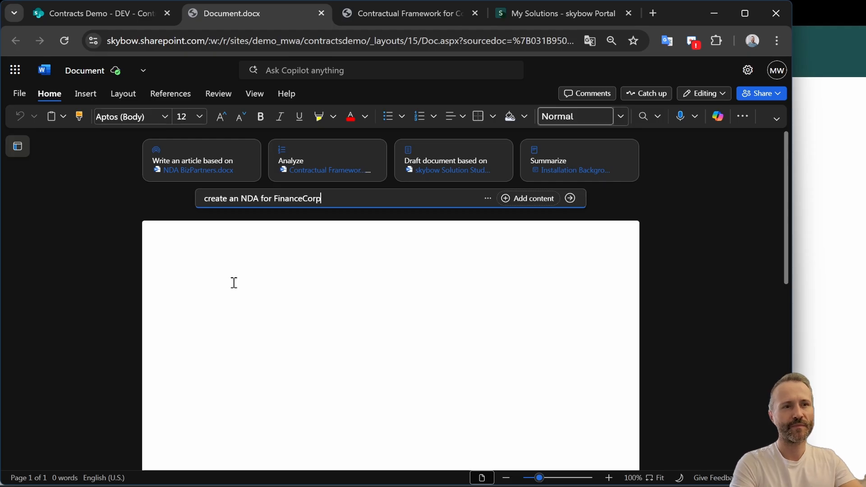
type(" along the tp")
key("BackSpace")
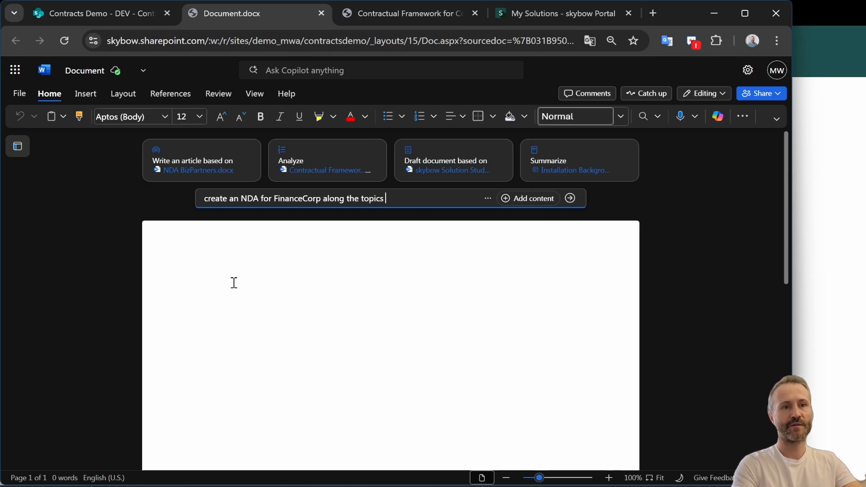
type("contractual framework")
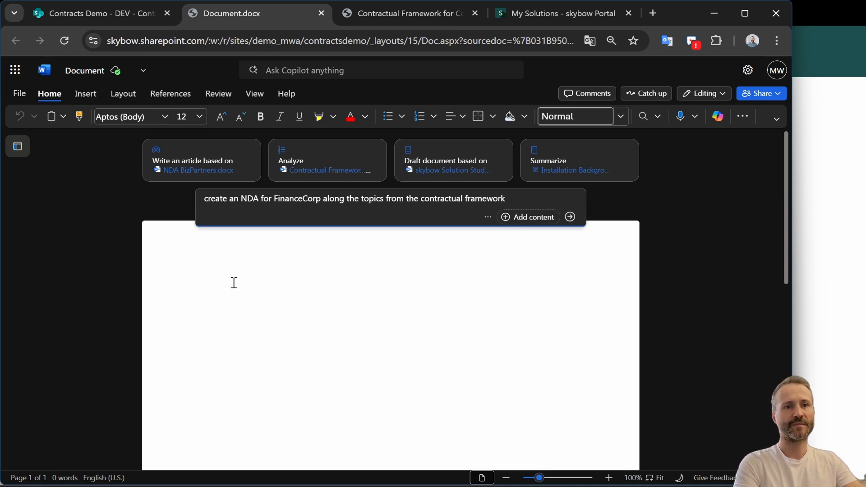
type(" attac")
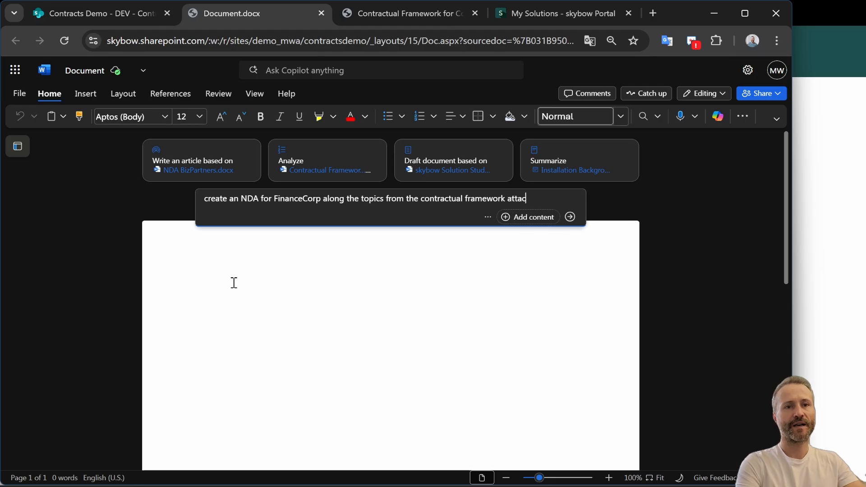
type("hed using the followin")
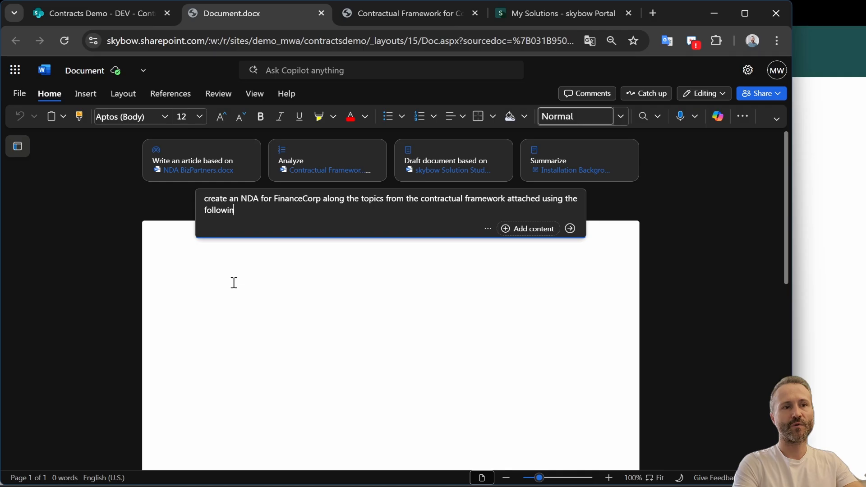
type("g terms")
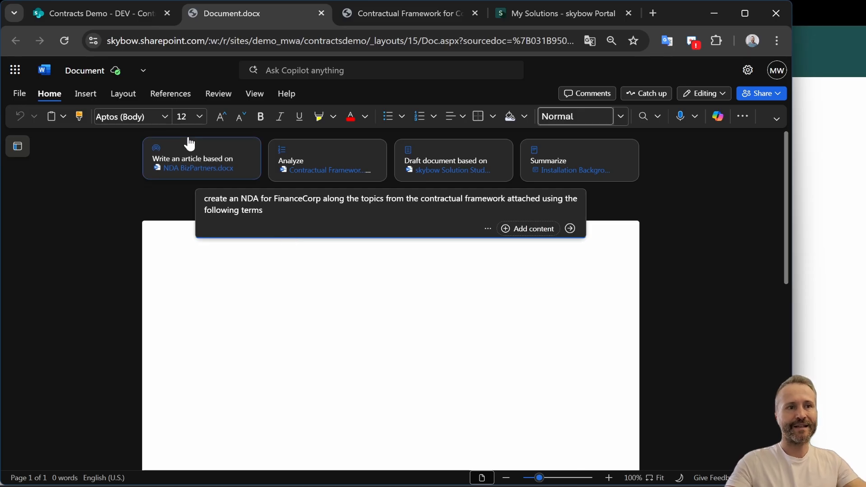
Copy the term-of-contract fields from signing date to deadline out of the contract details and paste them into the prompt
left_click(108, 9)
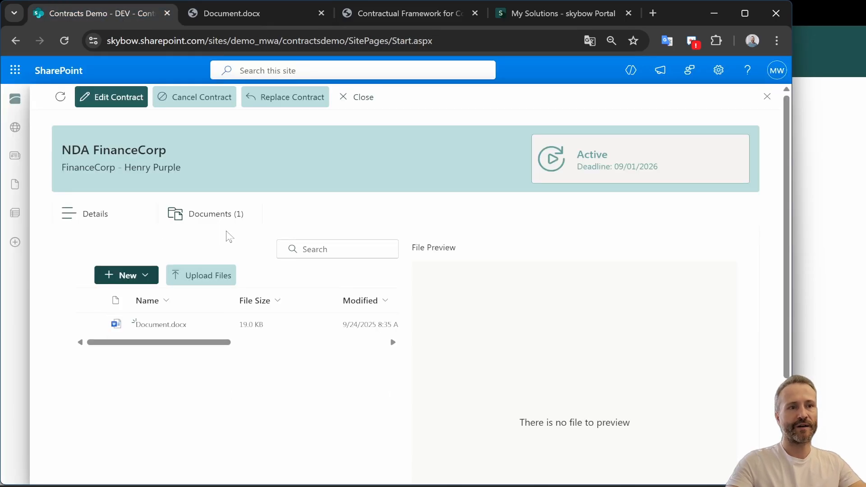
left_click(69, 215)
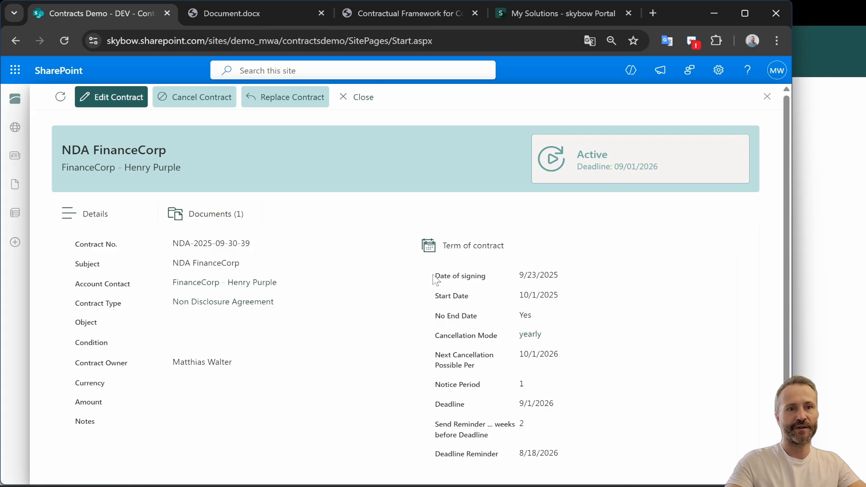
left_click_drag(439, 278, 566, 413)
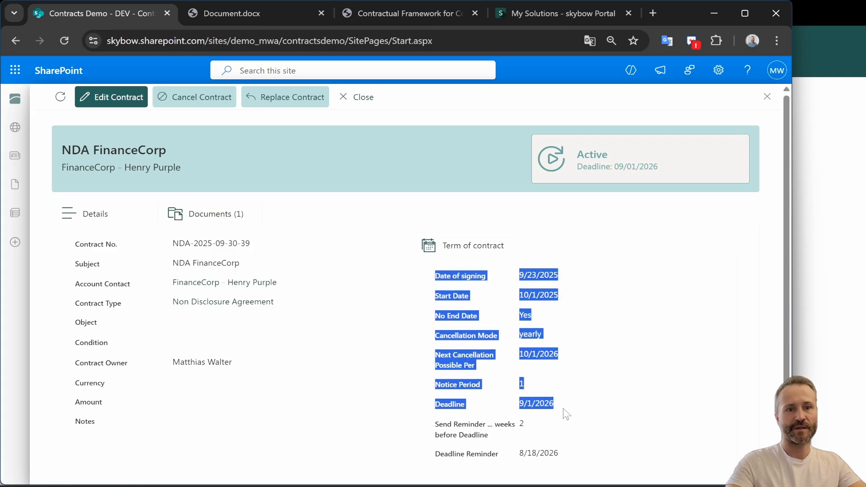
left_click(222, 12)
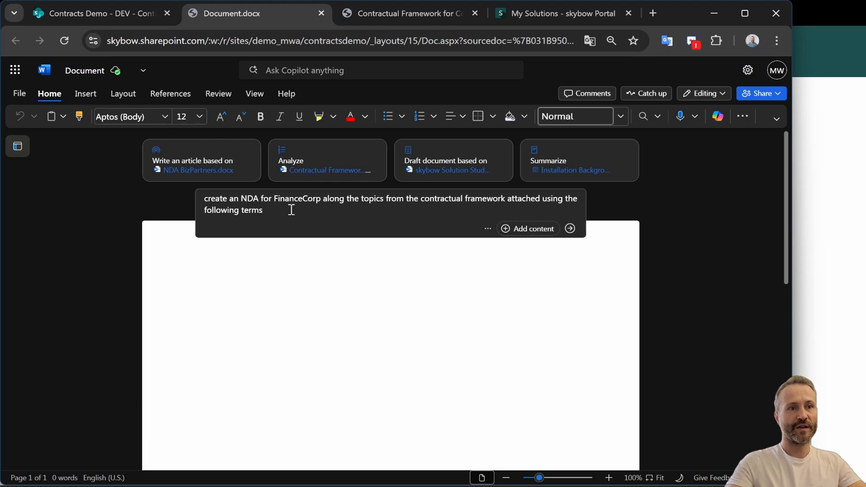
type("Date of signing9/23/2025 Start Date10/1/2025 No End DateYes Cancellation Mode yearly Next Cancellation Possible Per10/1/2026 Notice Period1 Deadline9/1/2026")
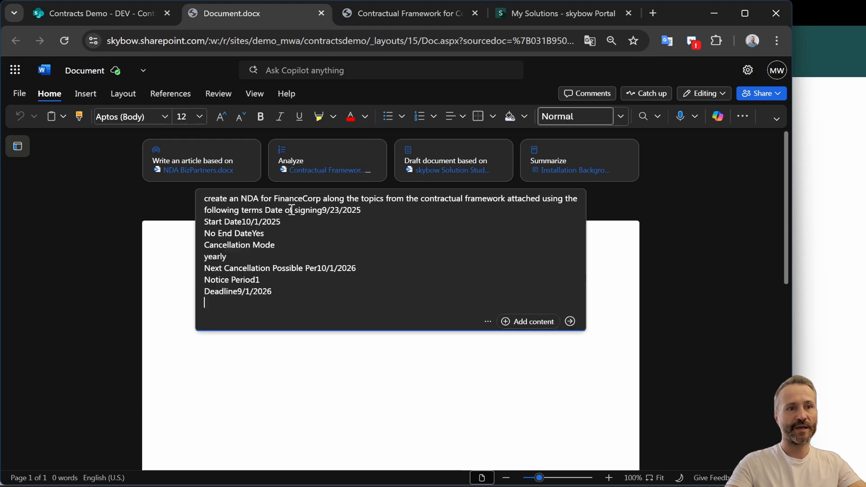
Attach Contractual Framework for Contoso AG.docx to the prompt and submit it to generate the draft
left_click(534, 328)
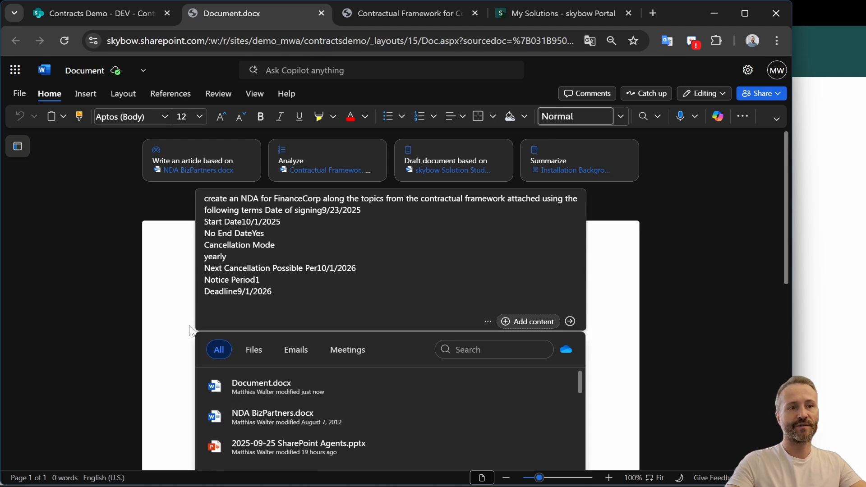
scroll(475, 358, "down", 3)
left_click(463, 219)
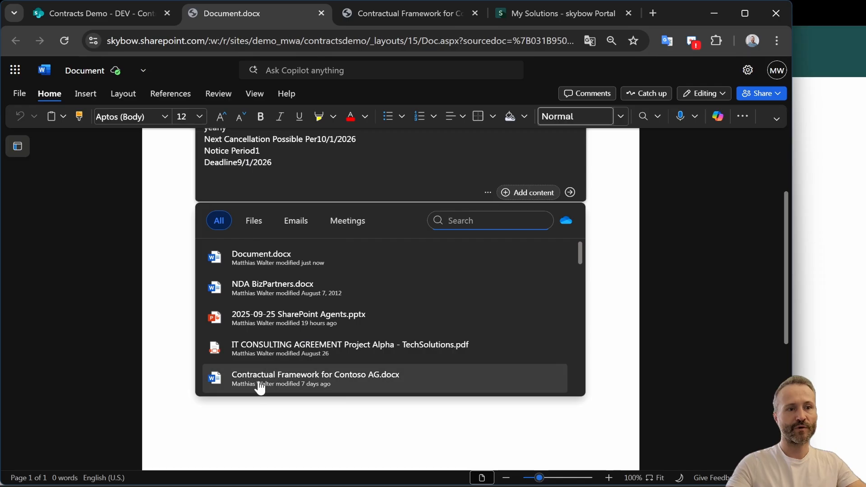
left_click(320, 379)
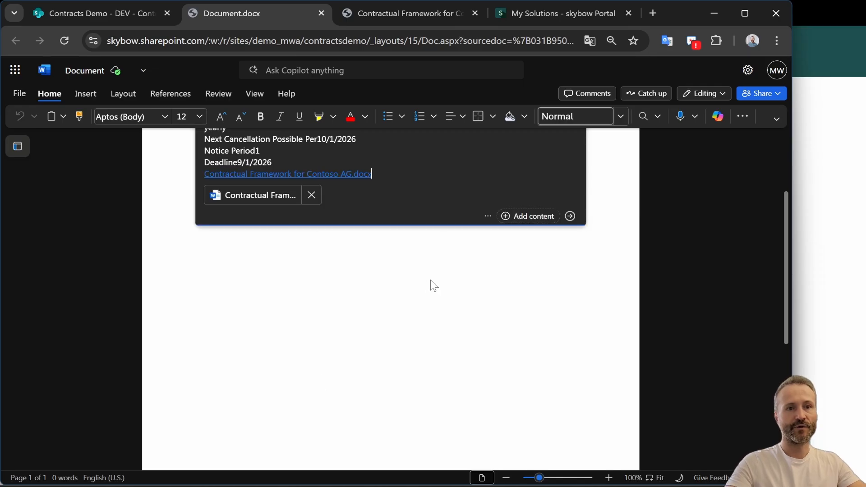
scroll(447, 300, "up", 3)
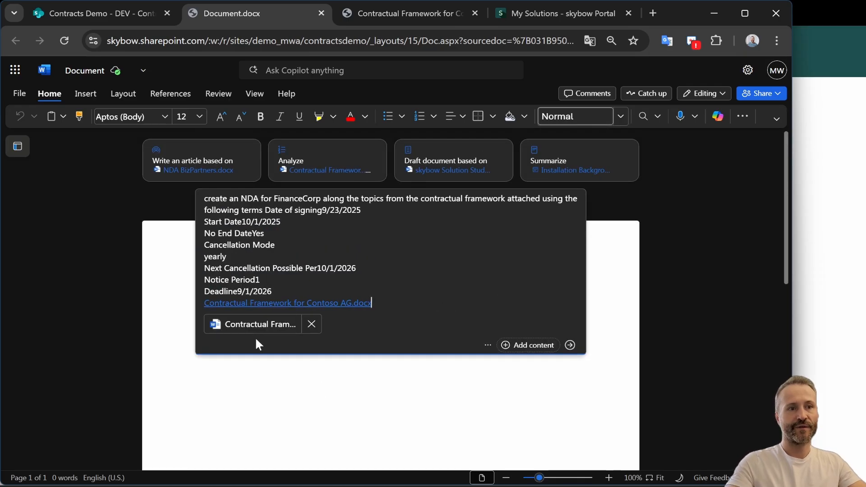
left_click(571, 346)
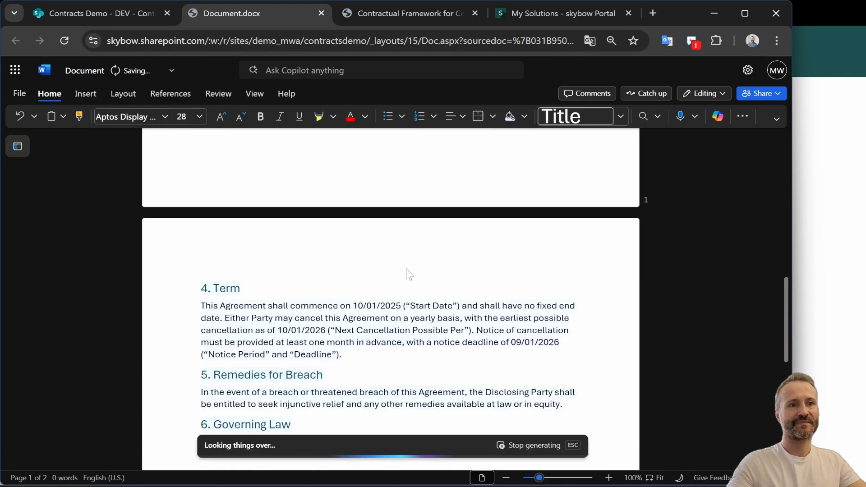
Review the generated Non-Disclosure Agreement from its title through the term and signatures sections
scroll(340, 279, "up", 11)
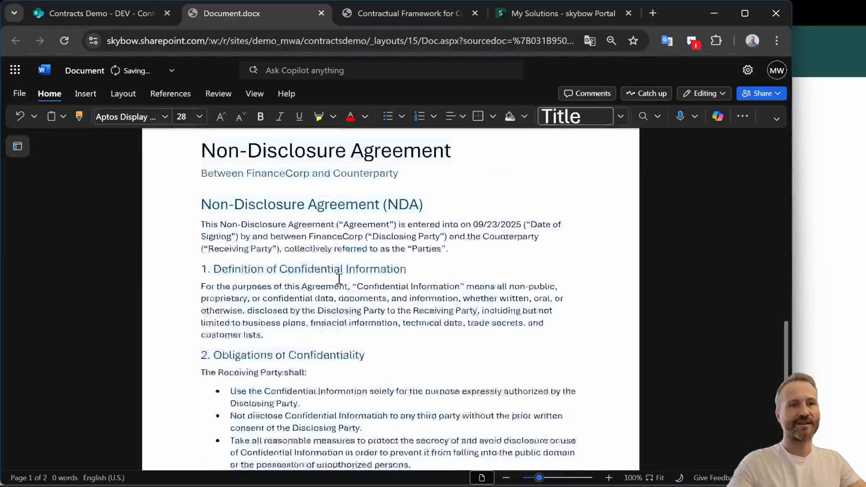
scroll(337, 279, "down", 2)
scroll(241, 220, "up", 2)
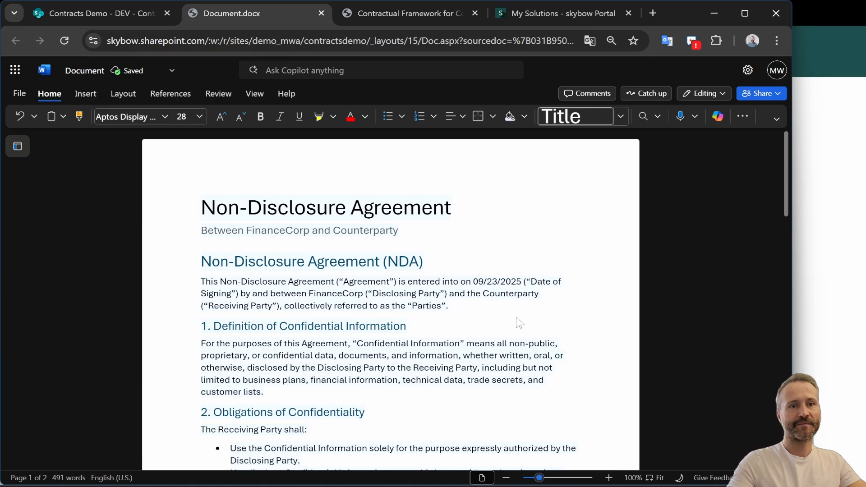
scroll(317, 332, "down", 3)
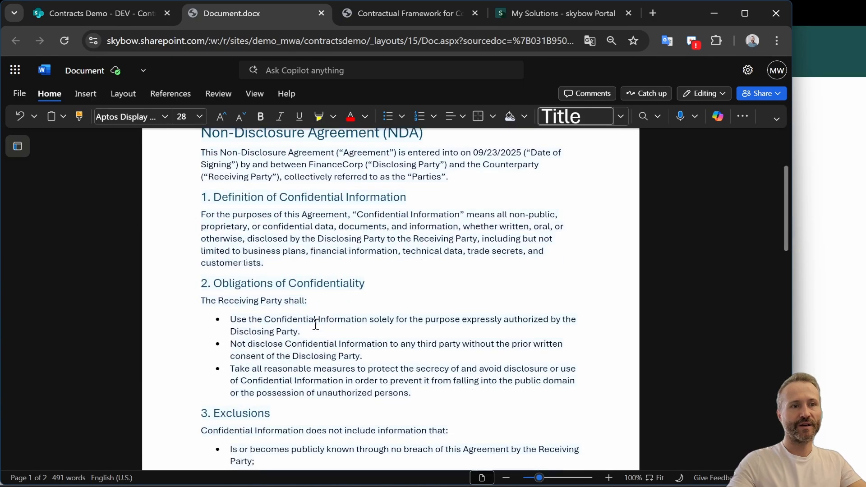
scroll(376, 305, "down", 10)
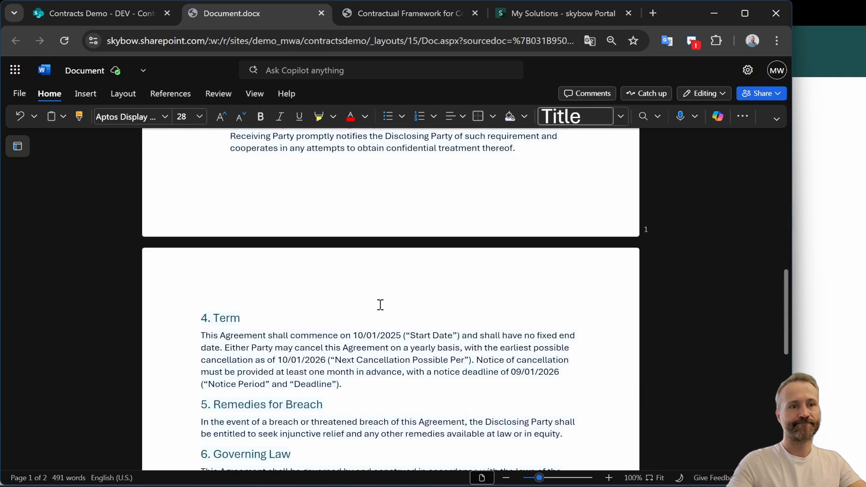
scroll(381, 305, "down", 3)
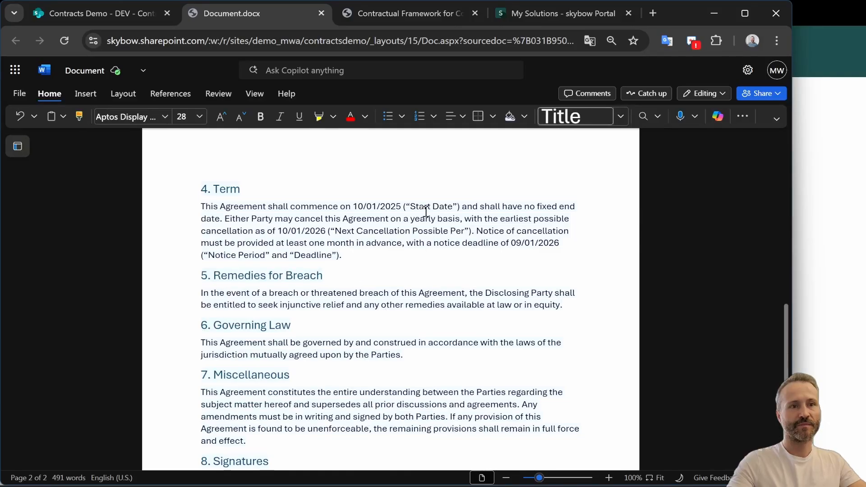
scroll(338, 223, "down", 3)
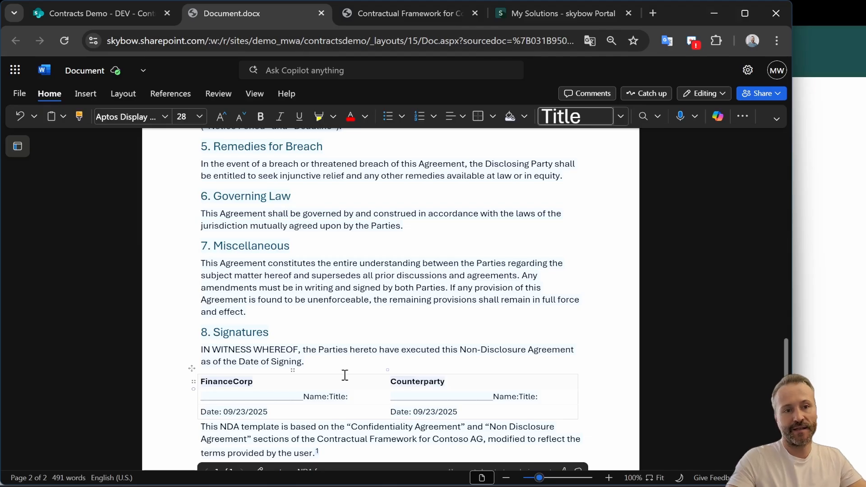
scroll(355, 360, "up", 15)
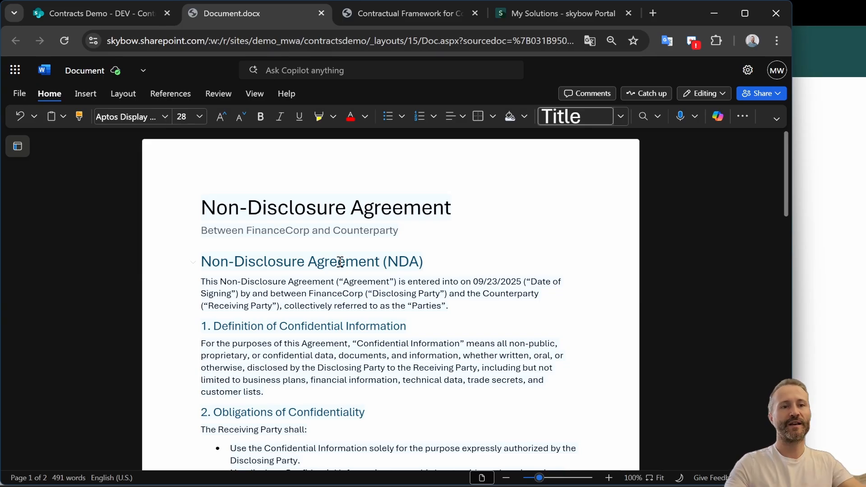
scroll(323, 352, "down", 10)
scroll(323, 356, "up", 10)
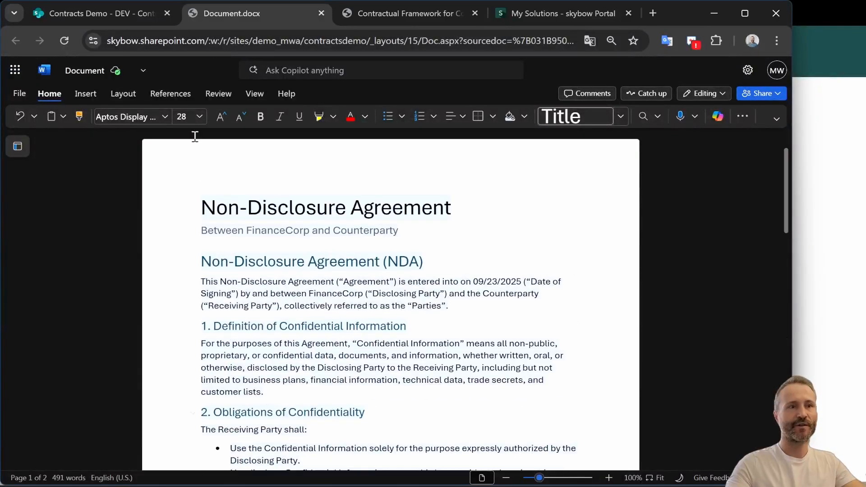
Rename the document as NDA FinanceCorp
left_click(141, 73)
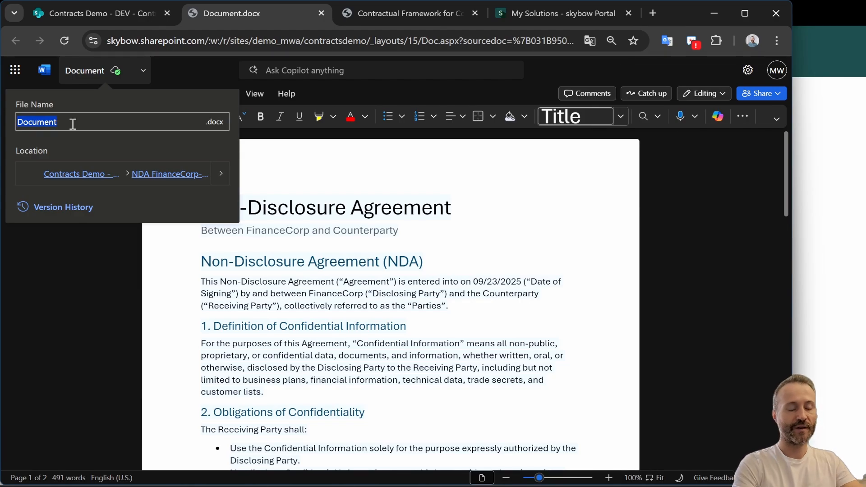
type("NDA Fina")
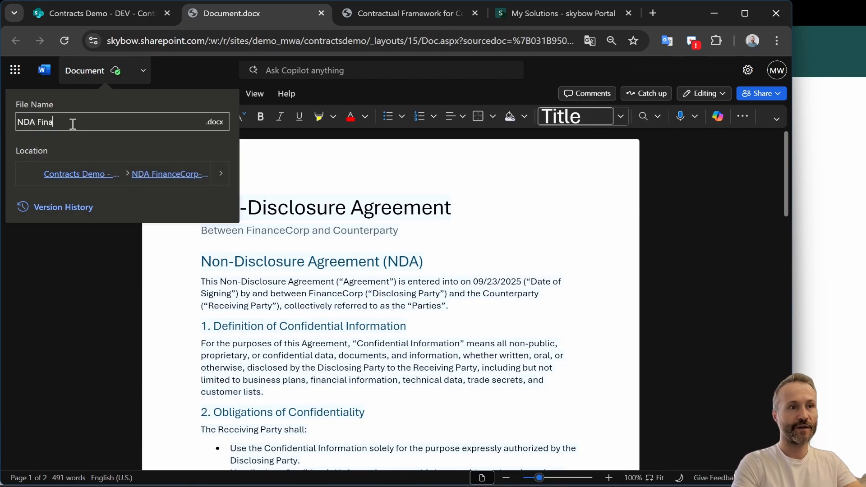
type("nceCorp")
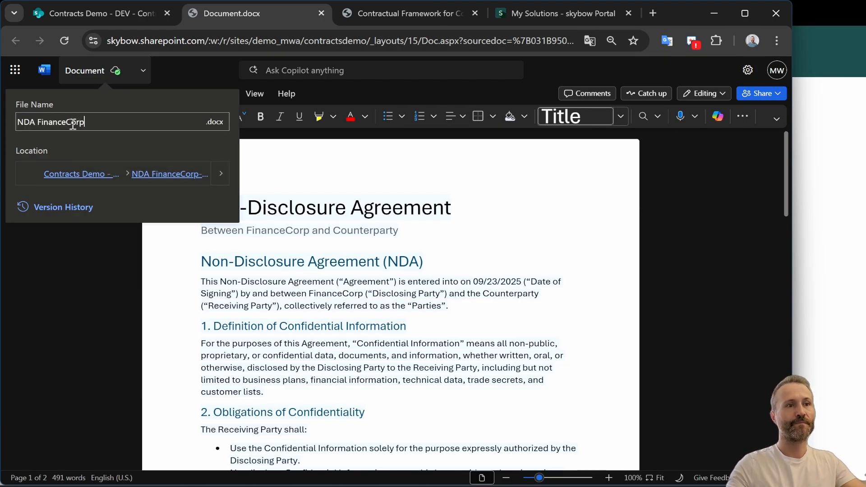
key("Return")
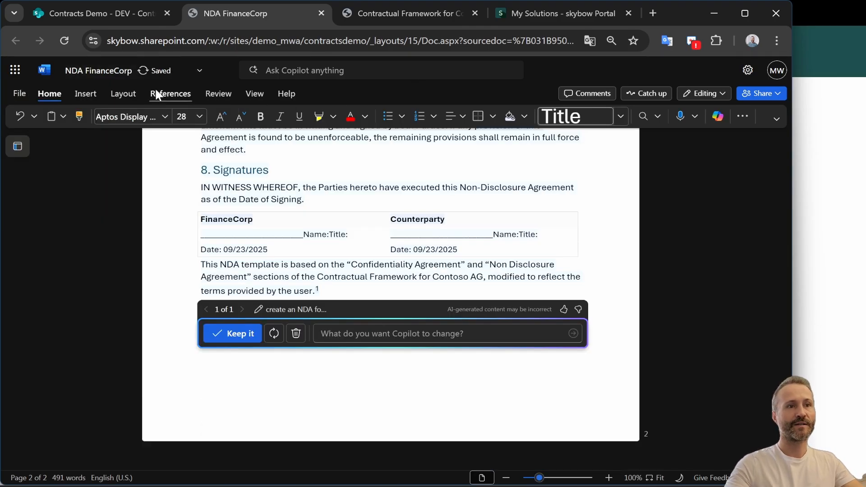
Close the document tab and preview NDA FinanceCorp.docx in the contract's Documents list
left_click(321, 13)
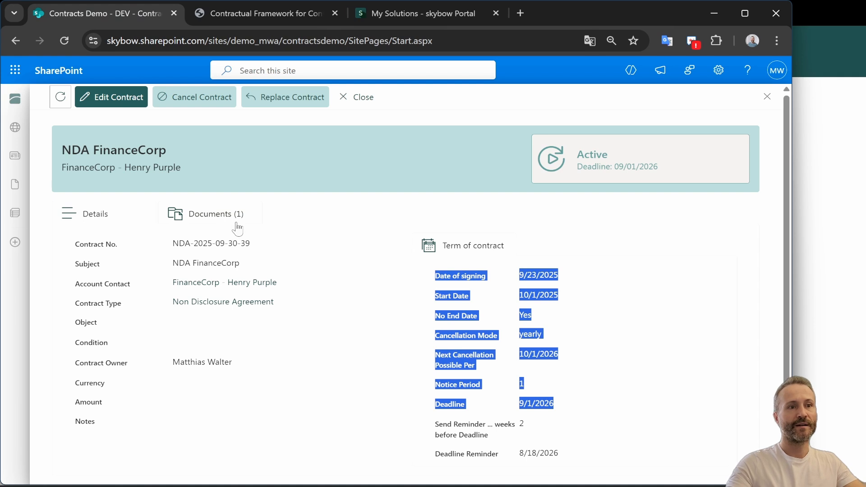
left_click(234, 223)
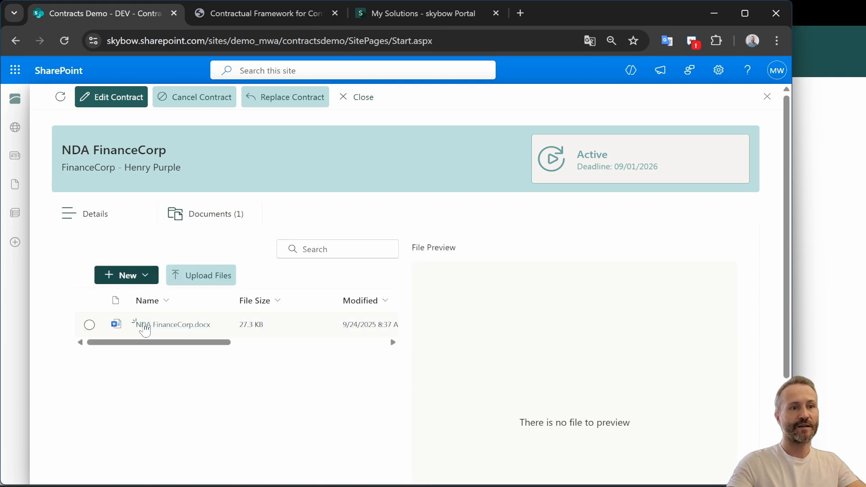
left_click(300, 318)
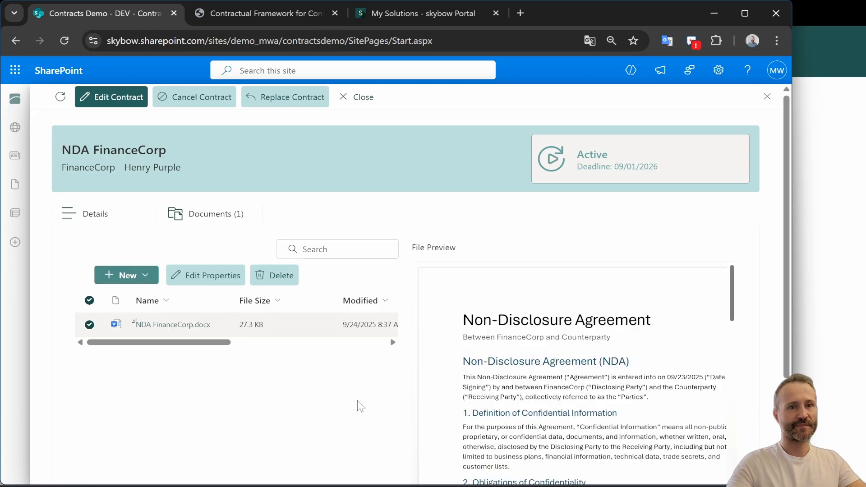
Close the NDA FinanceCorp contract panel to return to the Contract Management start page
scroll(532, 386, "down", 5)
scroll(535, 387, "up", 5)
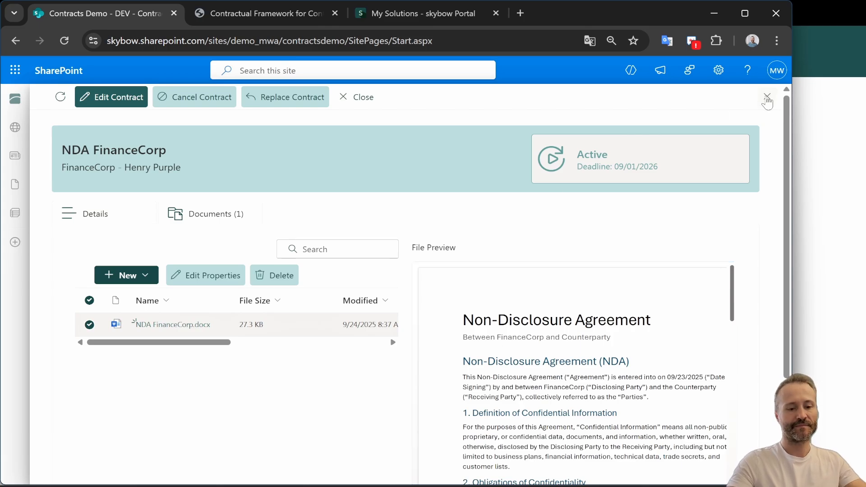
key("alt")
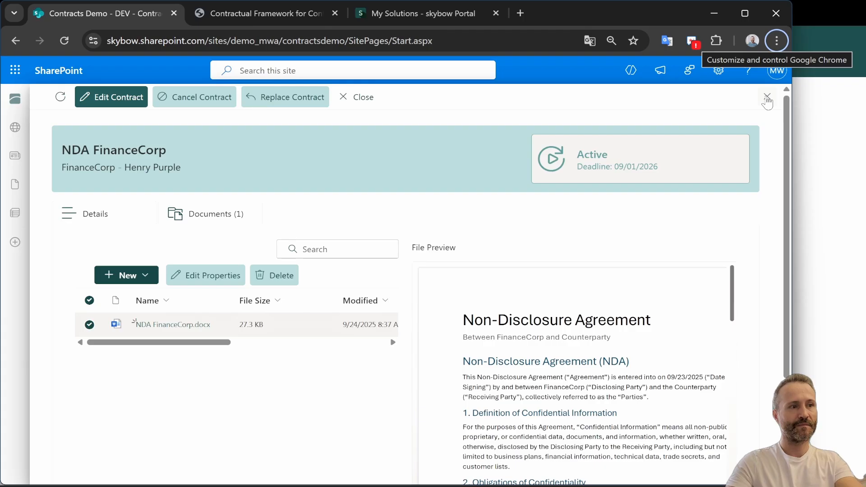
key("Tab")
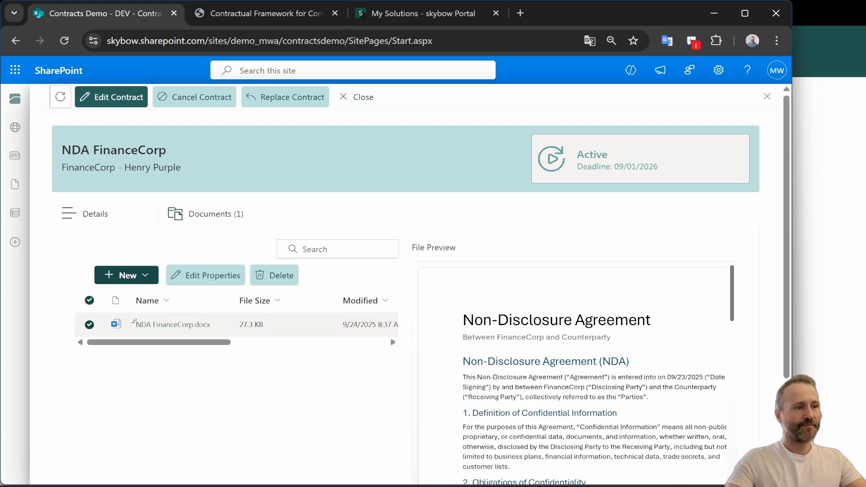
left_click(762, 102)
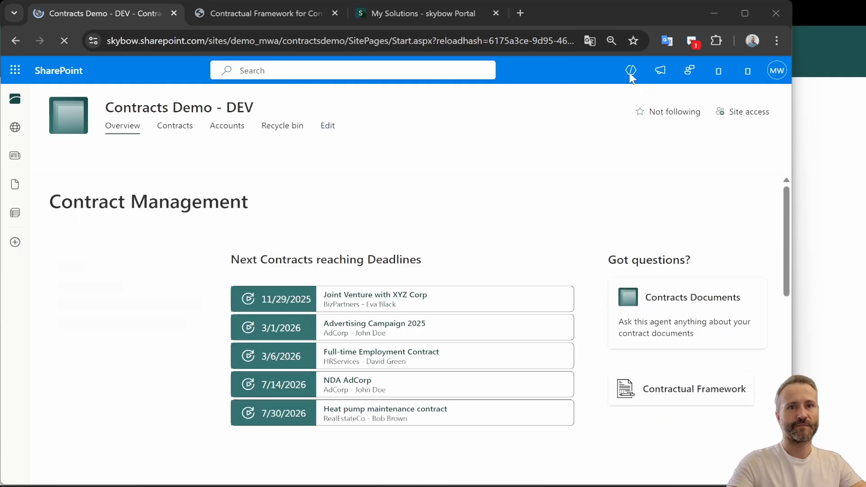
Open the site Copilot pane and switch it to the Contracts Documents agent
left_click(629, 71)
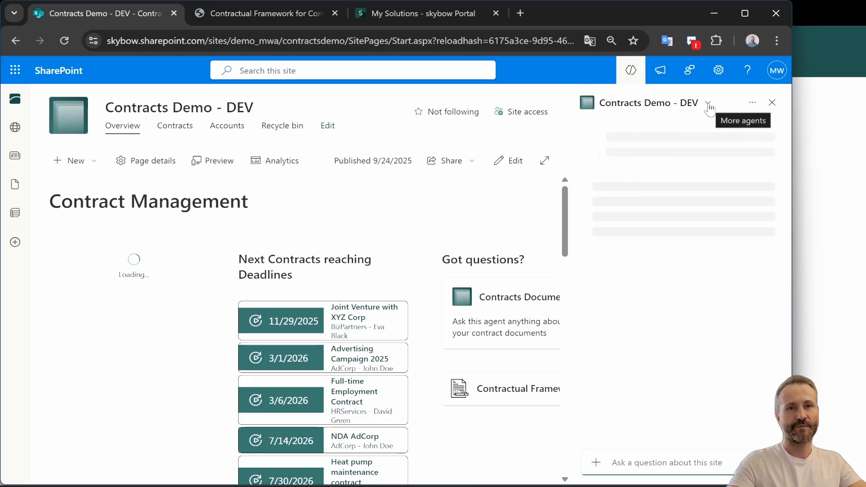
left_click(709, 107)
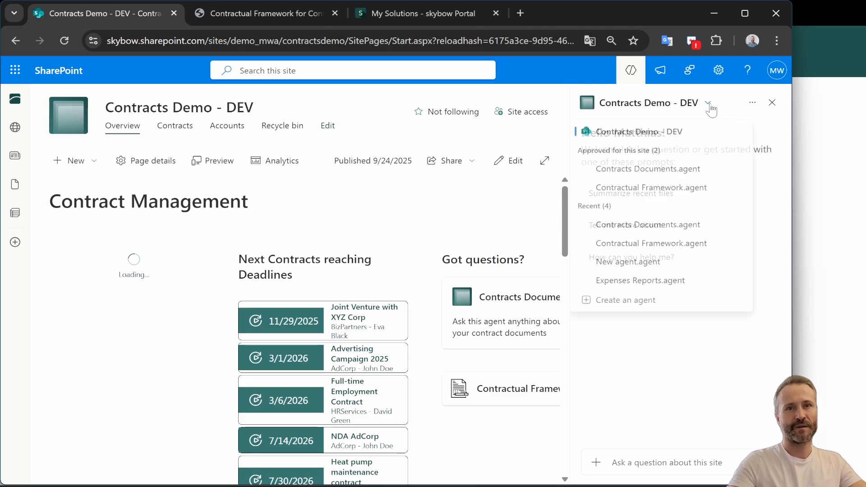
left_click(624, 172)
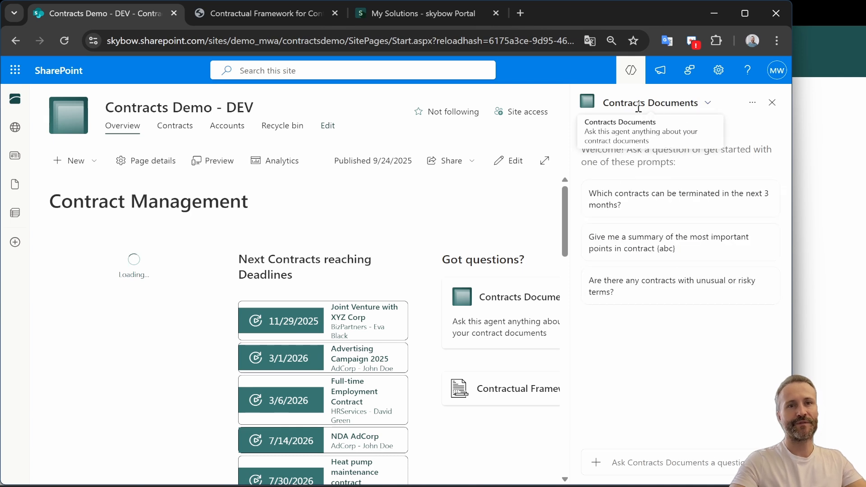
Copy the Contracts Documents agent's link for Teams and dismiss the confirmation
left_click(709, 105)
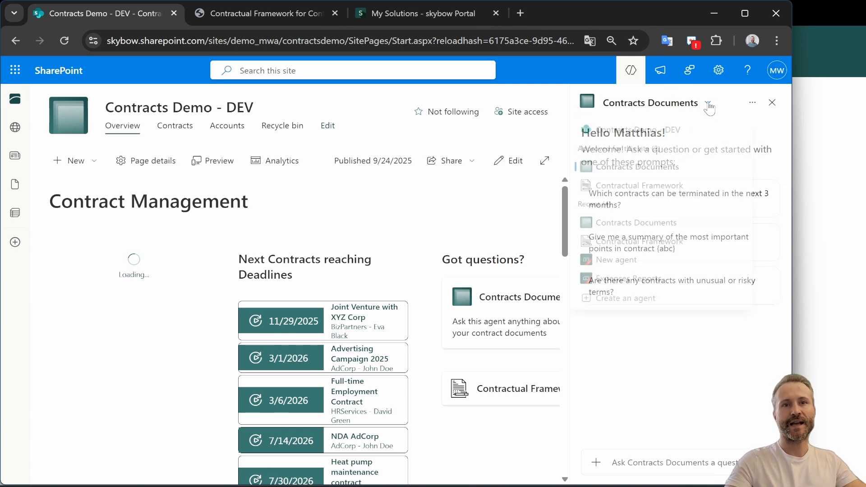
left_click(752, 105)
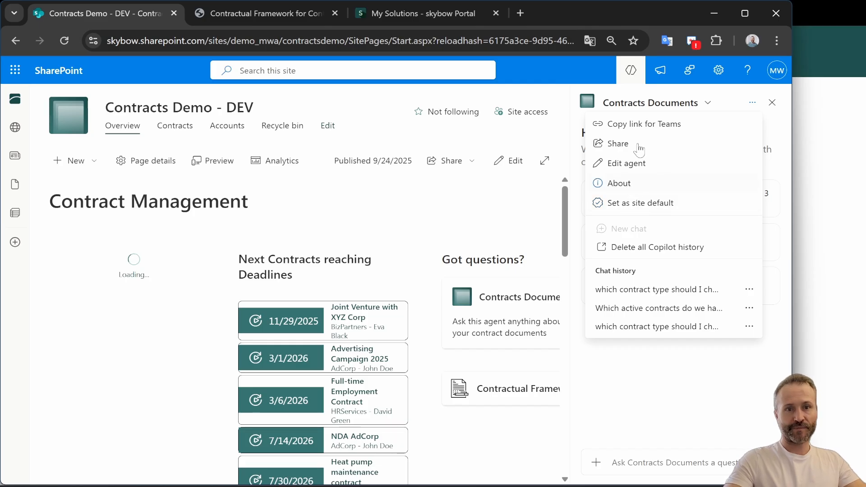
left_click(629, 126)
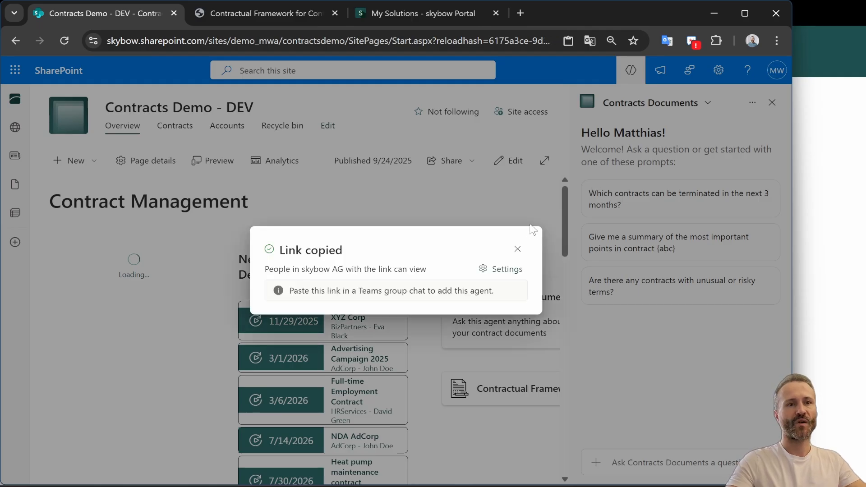
left_click(518, 249)
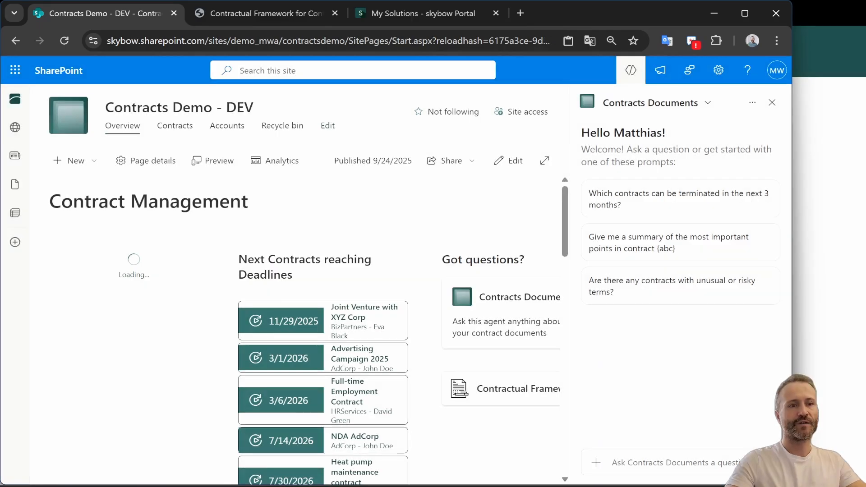
In Teams, post the copied agent link in the Demos channel and add the agent to the channel
left_click(291, 435)
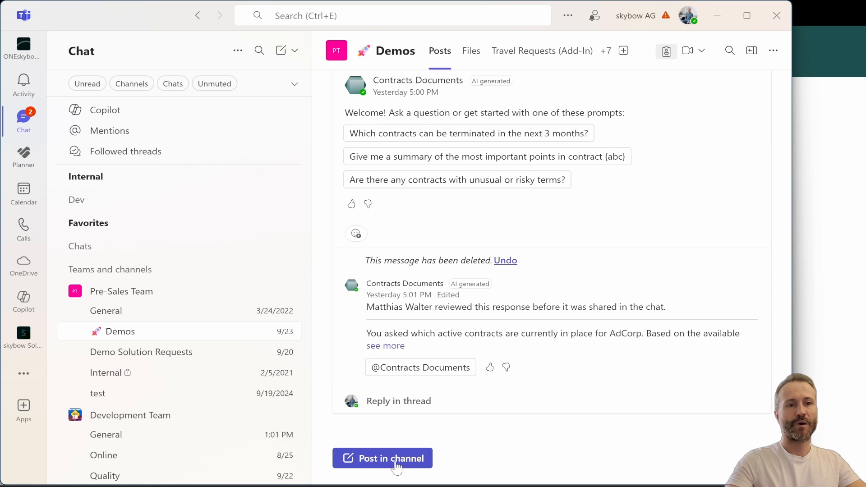
left_click(399, 466)
left_click(395, 374)
key("ctrl+v")
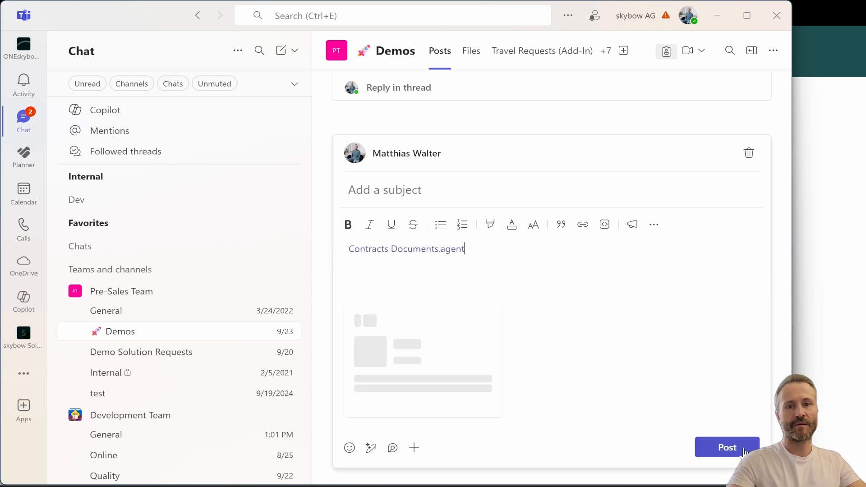
key("Escape")
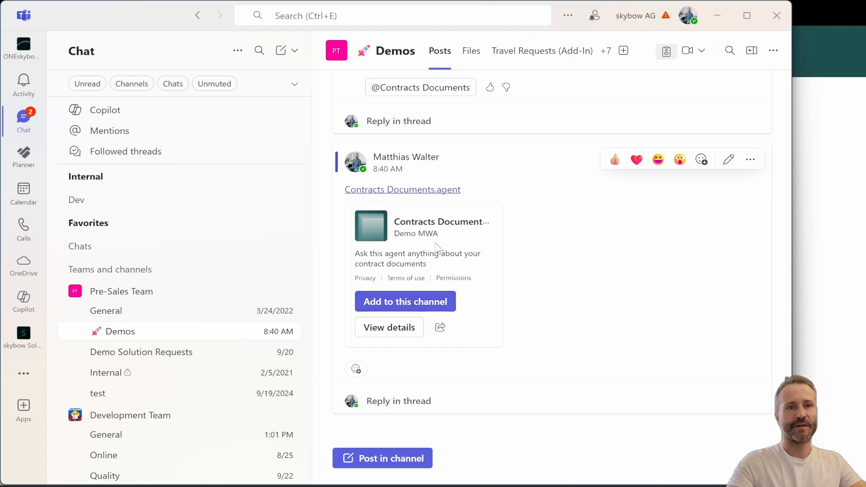
left_click(397, 307)
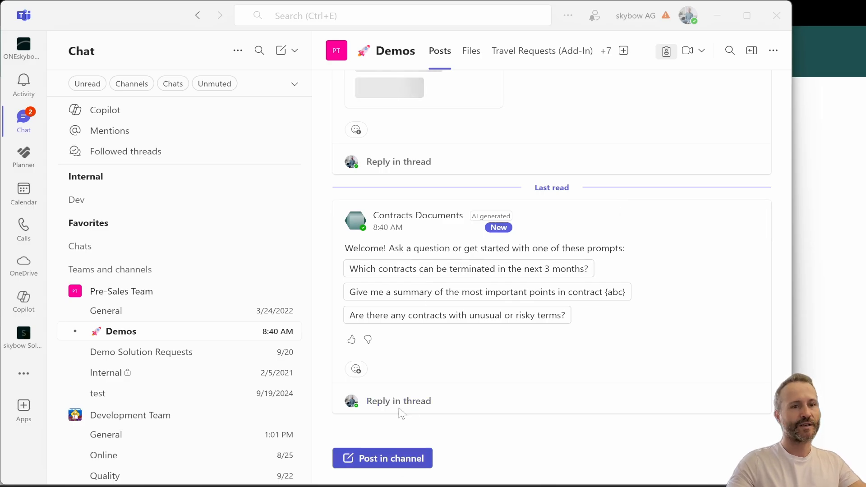
Reply in the agent's thread, mention Contracts Documents and send 'Which active contracts do we have for FinranceCorp?'
left_click(416, 406)
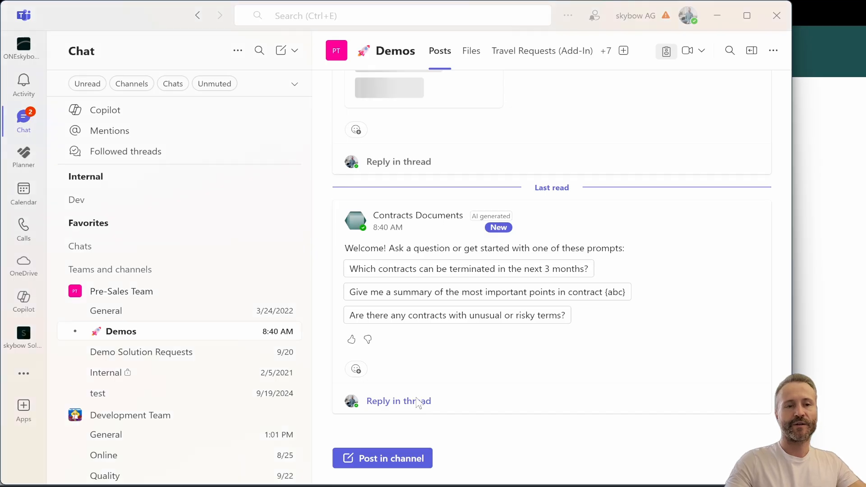
left_click(411, 401)
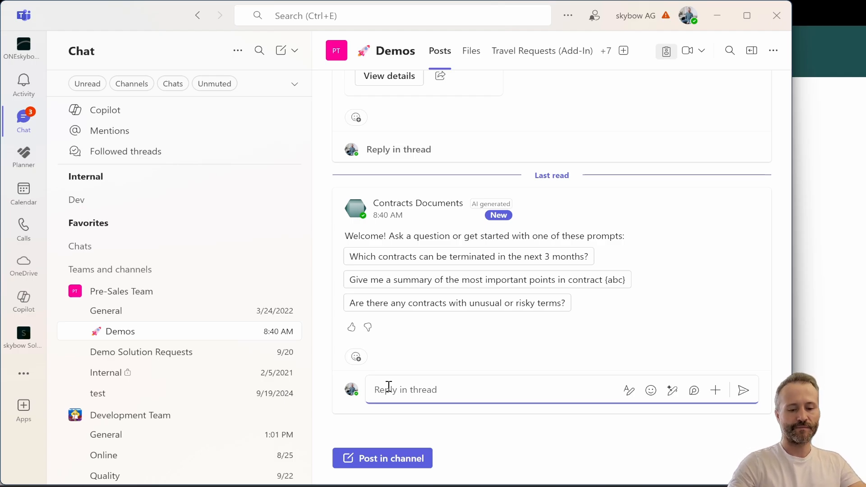
type("@contra")
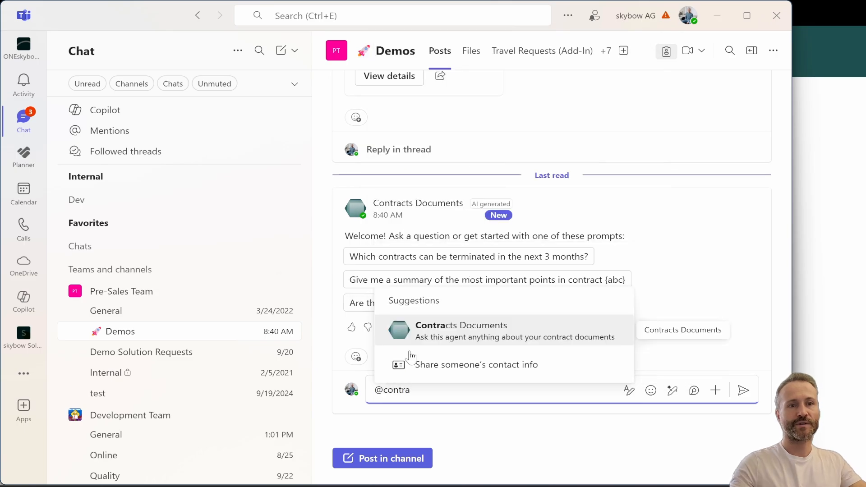
left_click(469, 331)
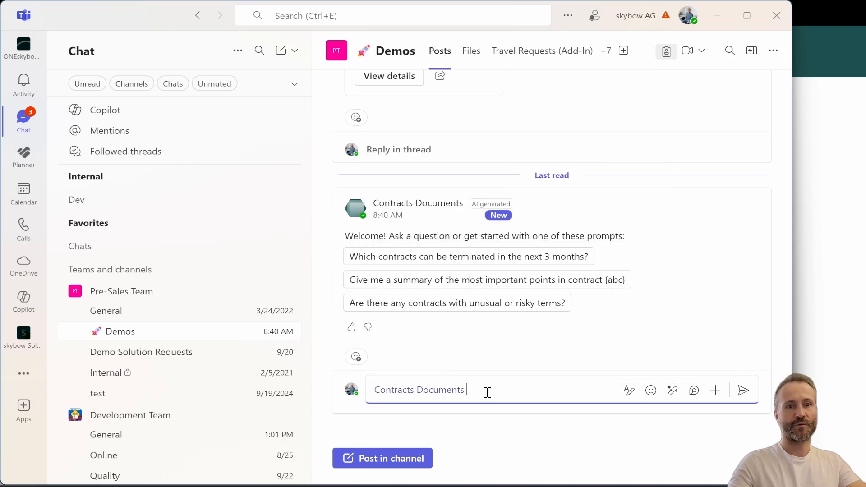
key("ctrl+v")
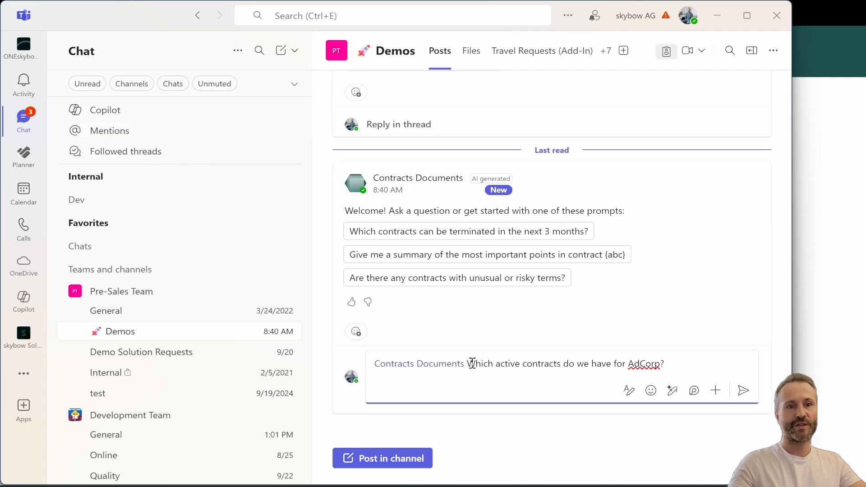
left_click_drag(472, 363, 678, 359)
right_click(641, 361)
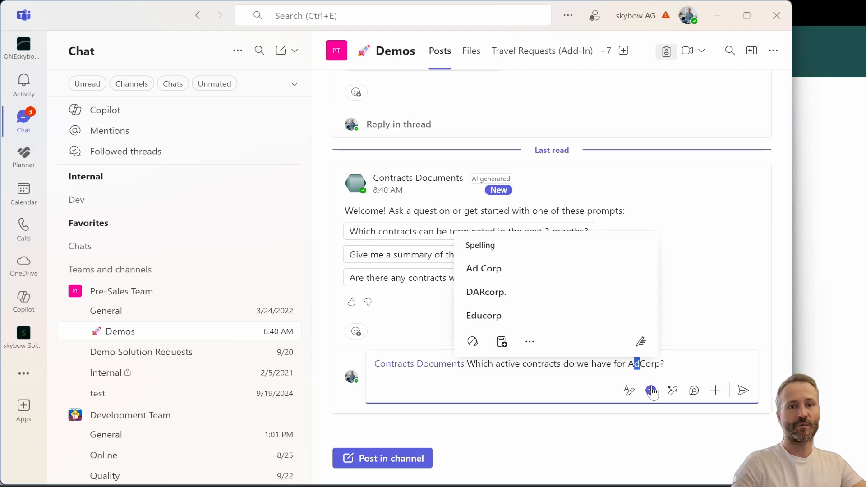
type("Finrance")
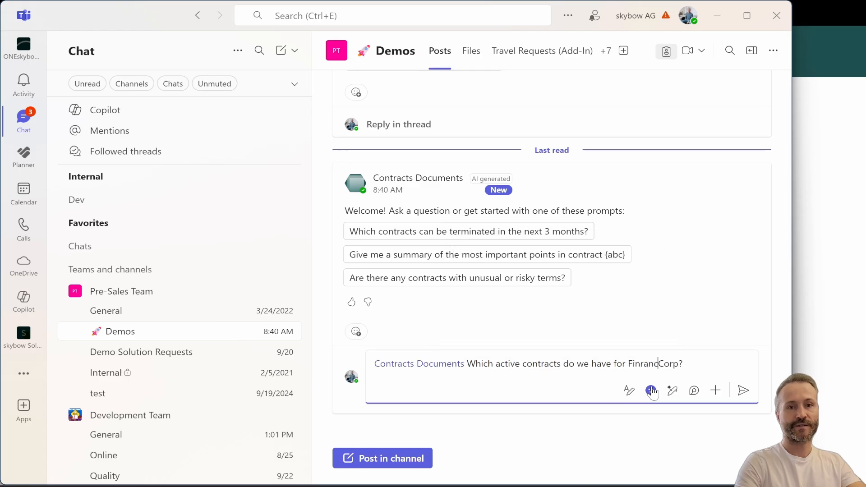
left_click(744, 391)
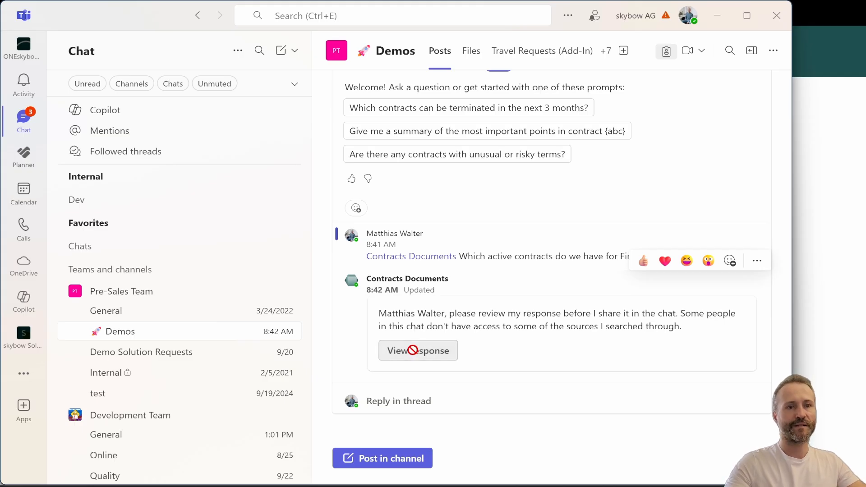
Open and expand the agent's pending response for review, then decline to send it to the channel
left_click(412, 351)
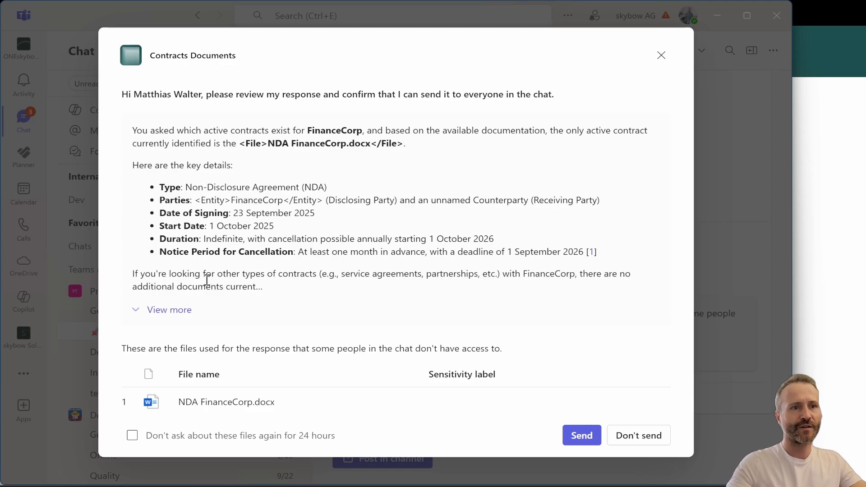
left_click(177, 310)
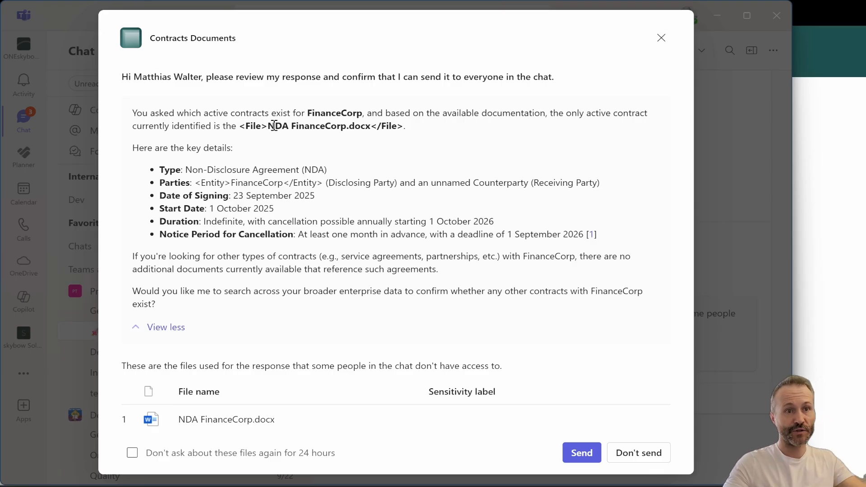
left_click_drag(273, 126, 361, 125)
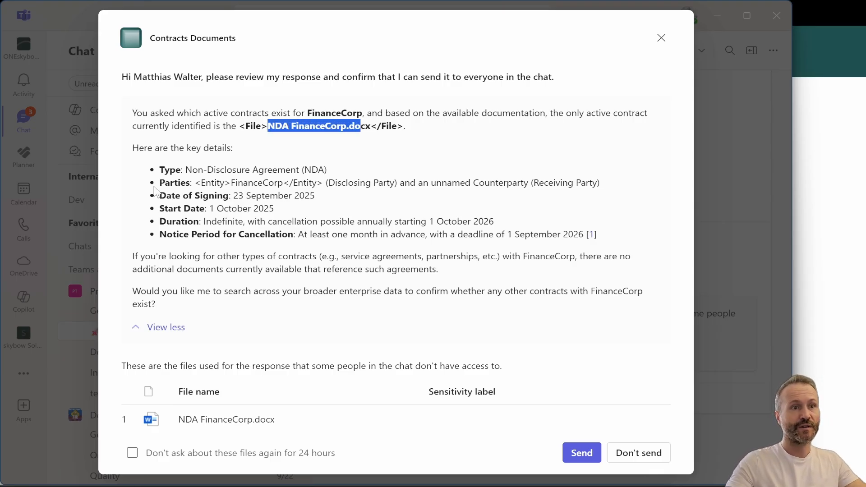
left_click_drag(165, 169, 391, 256)
left_click(193, 206)
left_click_drag(209, 207, 269, 209)
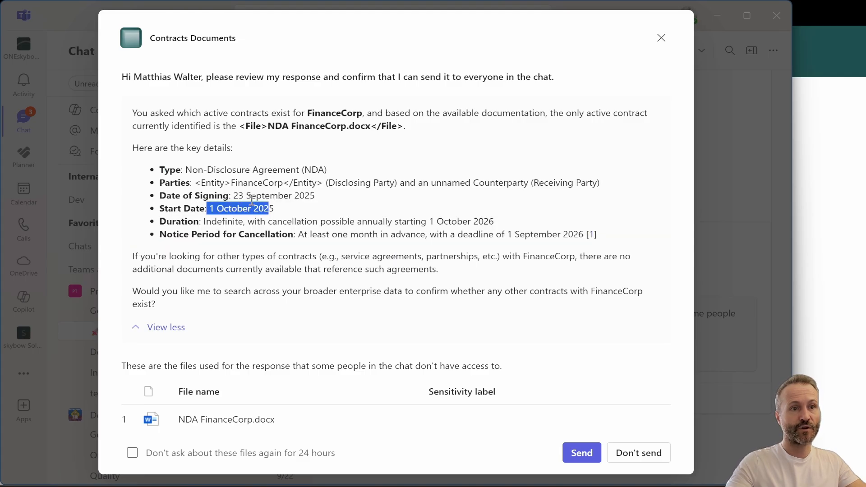
left_click_drag(177, 194, 302, 195)
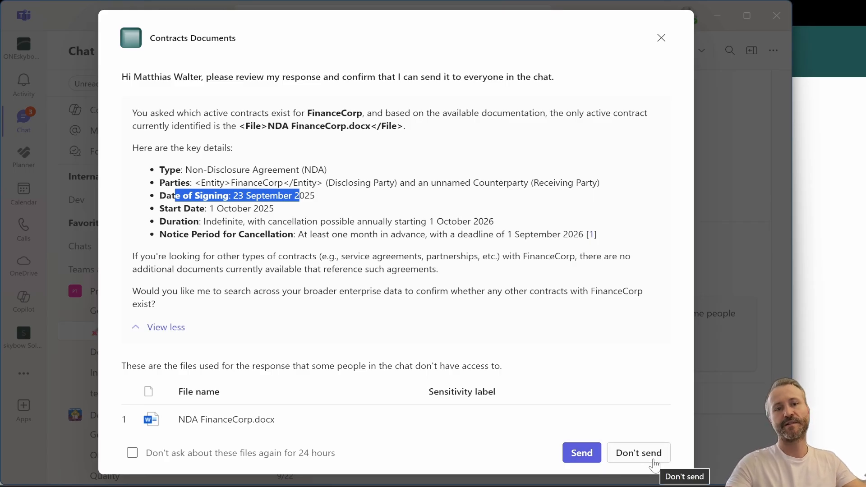
left_click(643, 453)
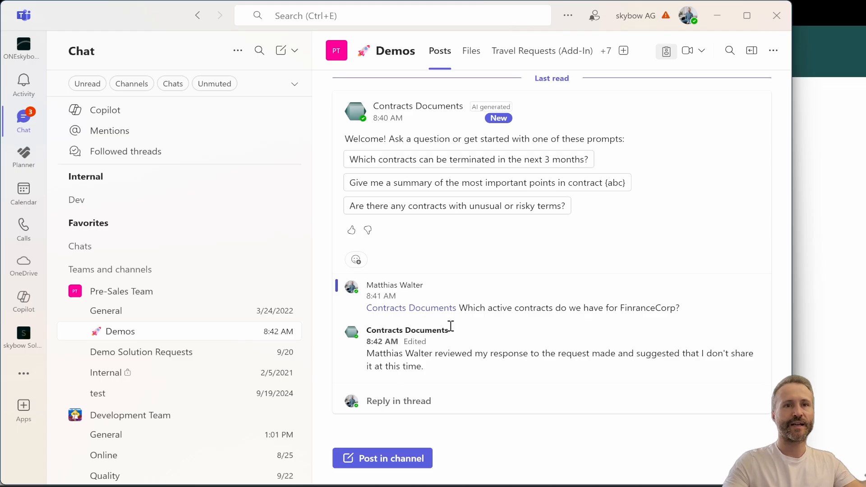
Return to the SharePoint site and close the Copilot agent pane
left_click(718, 18)
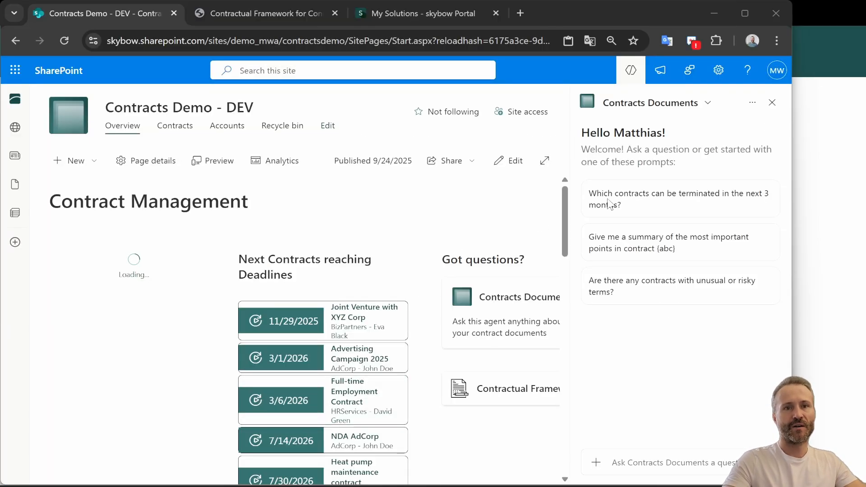
left_click(753, 103)
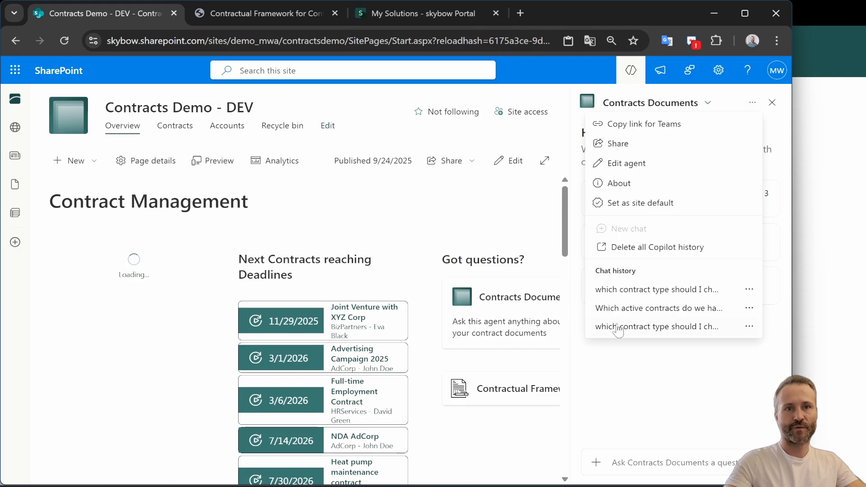
left_click(646, 378)
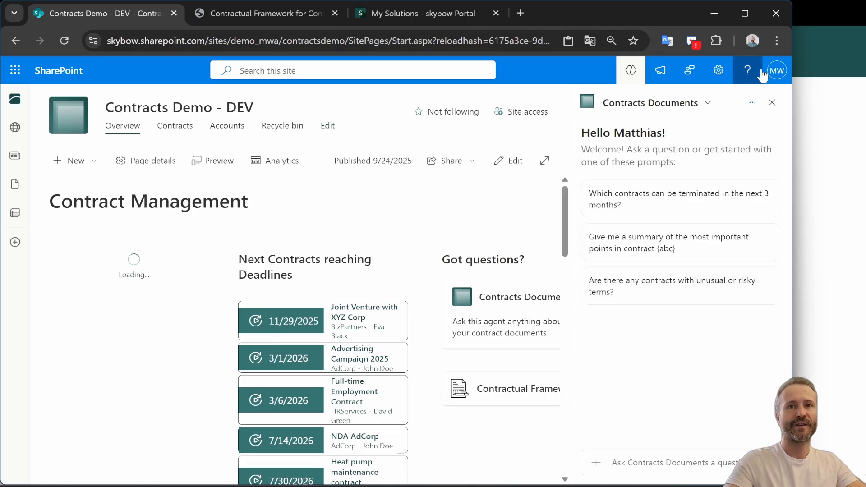
left_click(772, 102)
Open the account page from the profile menu and scroll through its settings sections
left_click(776, 71)
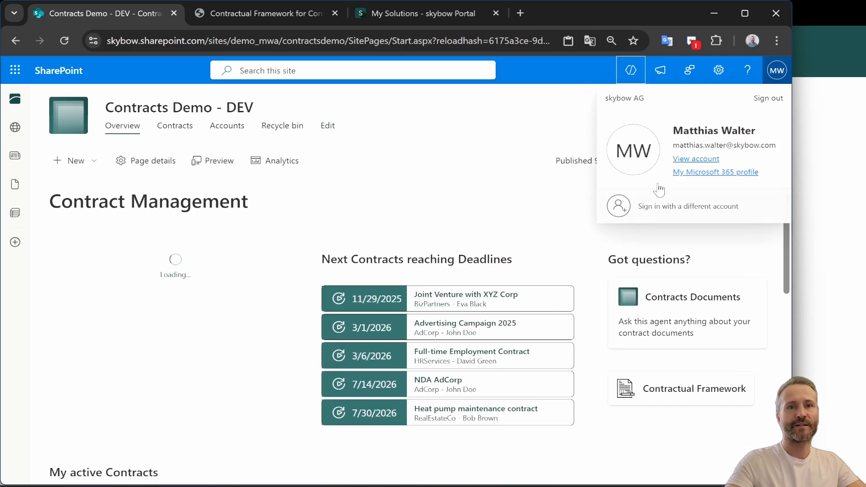
left_click(697, 164)
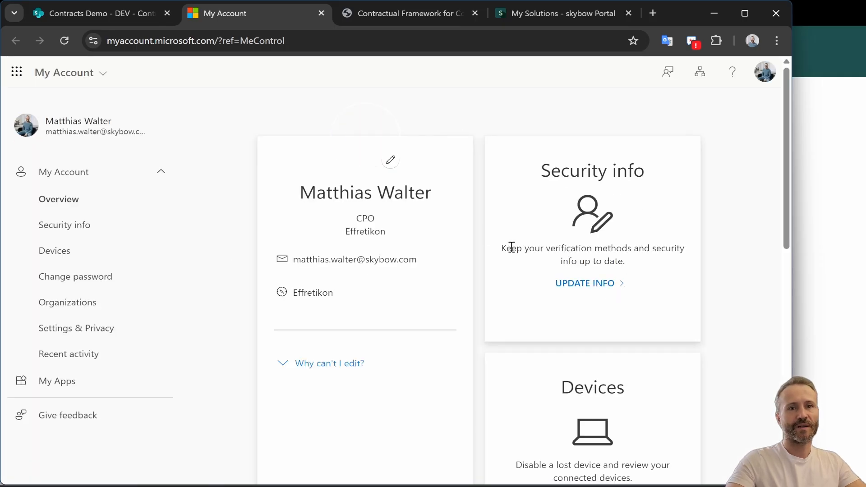
scroll(511, 248, "down", 12)
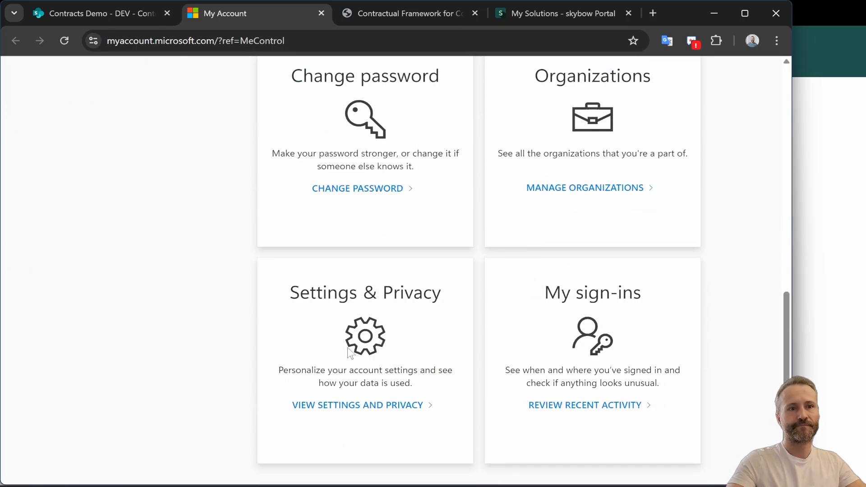
Open the Privacy settings and delete the Microsoft 365 Copilot activity history
left_click_drag(309, 295, 416, 296)
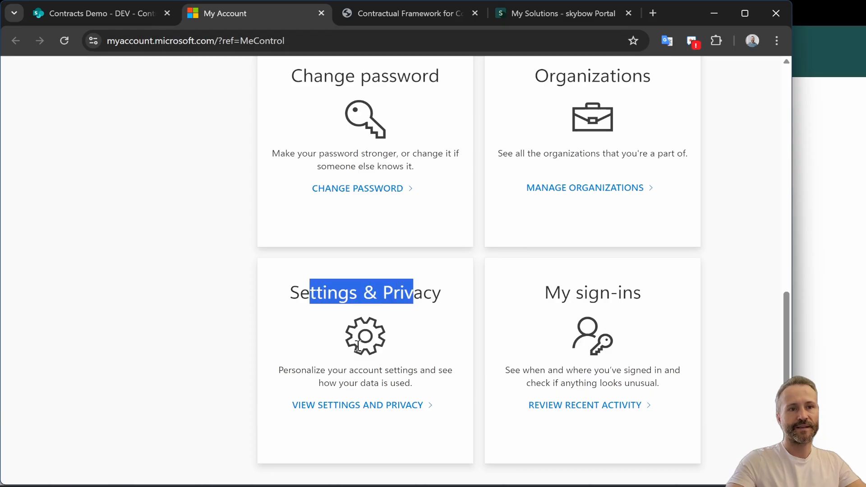
left_click(354, 406)
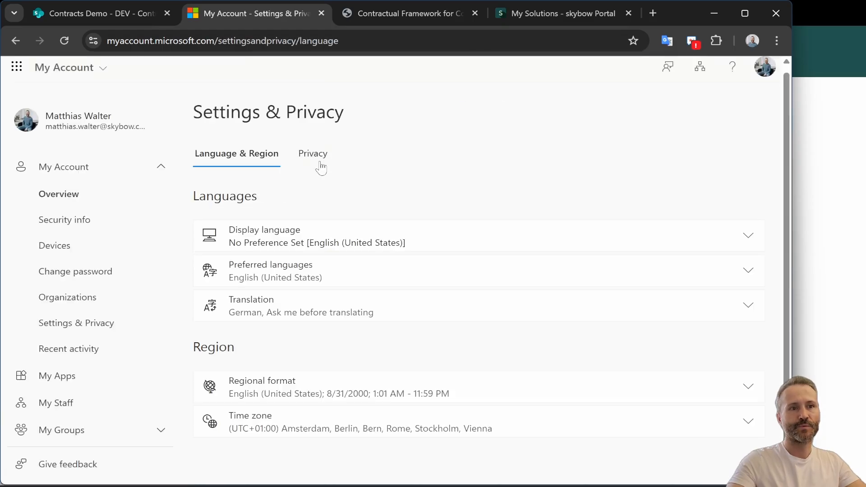
left_click(316, 156)
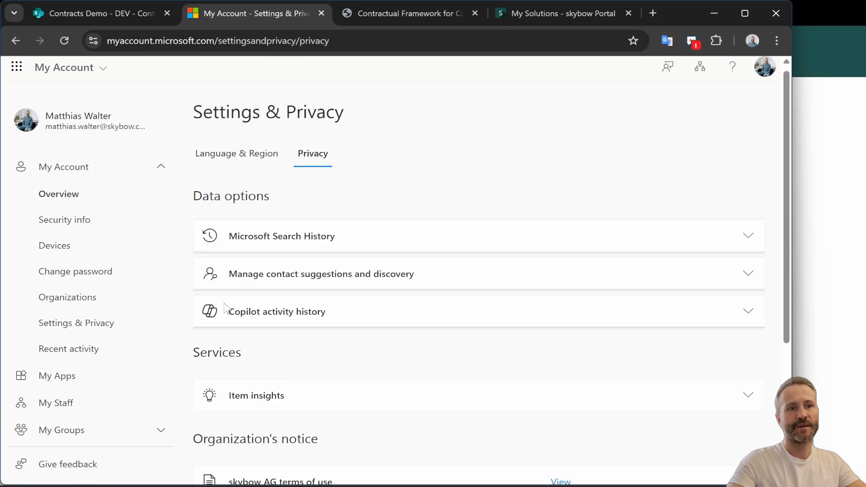
left_click(272, 317)
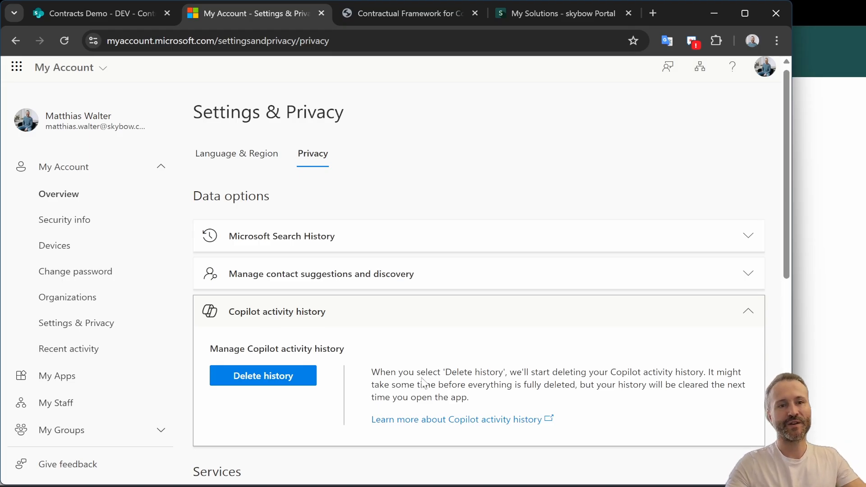
left_click(273, 381)
left_click(285, 235)
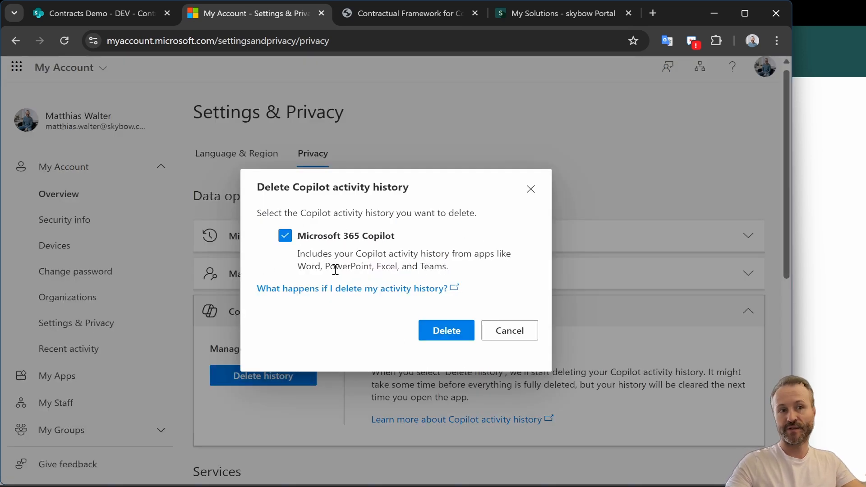
left_click_drag(300, 269, 456, 278)
left_click(370, 345)
left_click(447, 331)
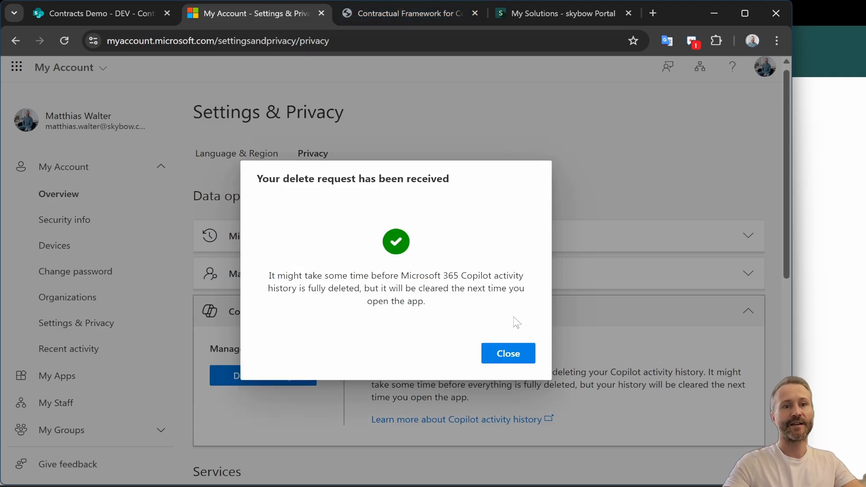
left_click(508, 354)
Return to the Contracts Demo - DEV site and open the Copilot agent pane
left_click(108, 12)
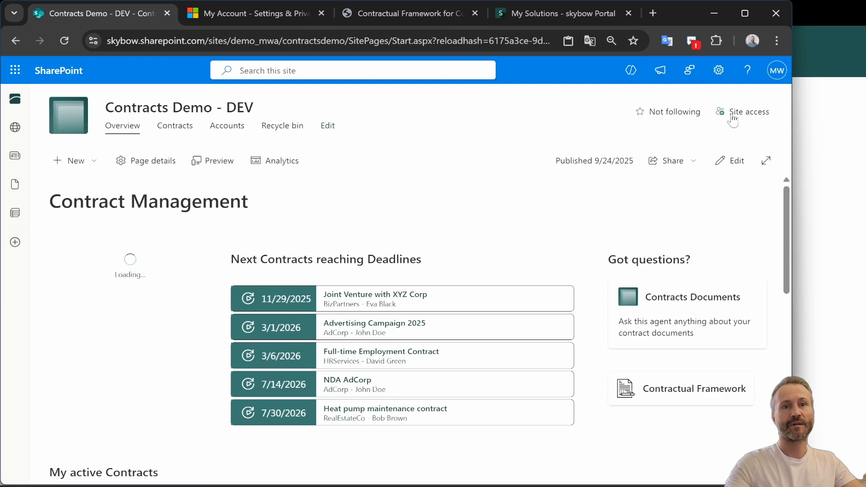
left_click(630, 71)
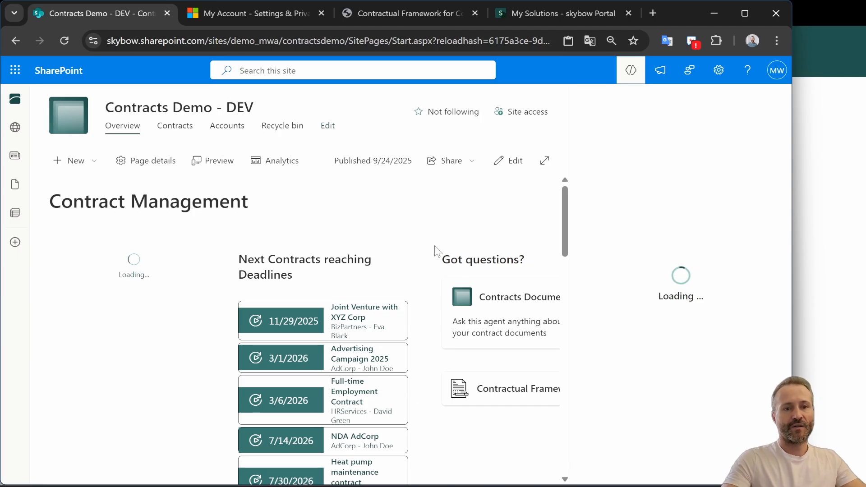
Open the Contracts Demo solution in Solution Studio and view its SharePoint agents settings
left_click(532, 14)
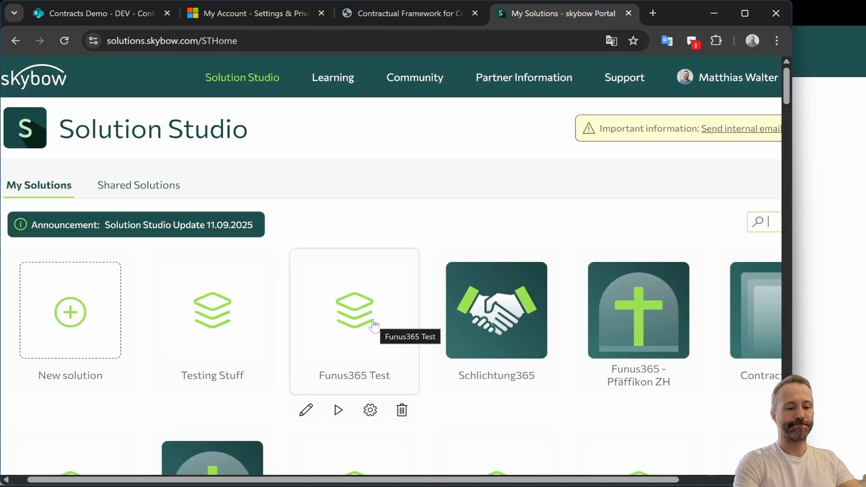
type("contra")
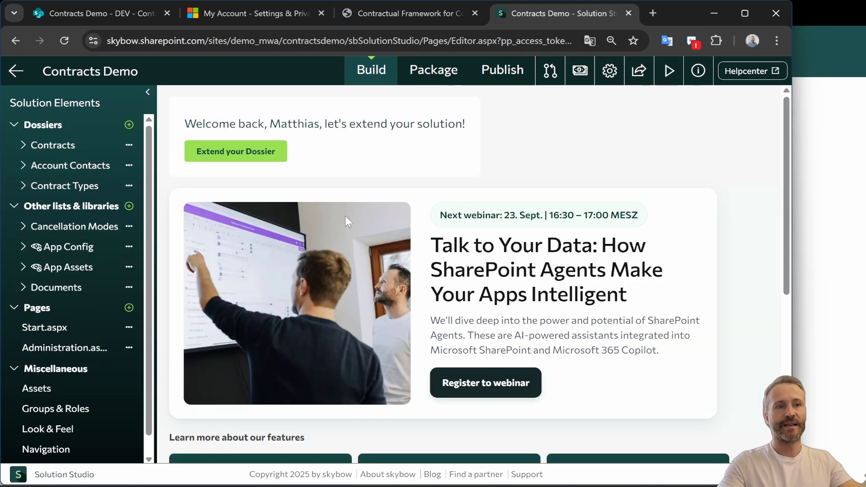
scroll(27, 284, "down", 1)
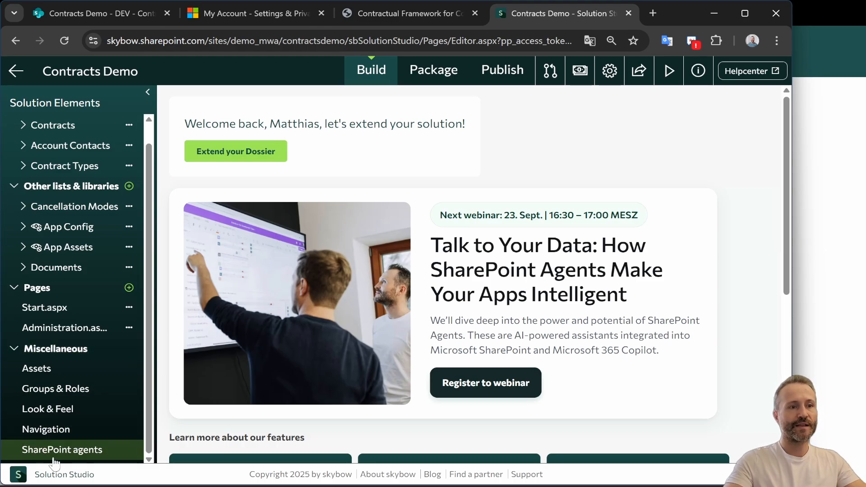
left_click(71, 453)
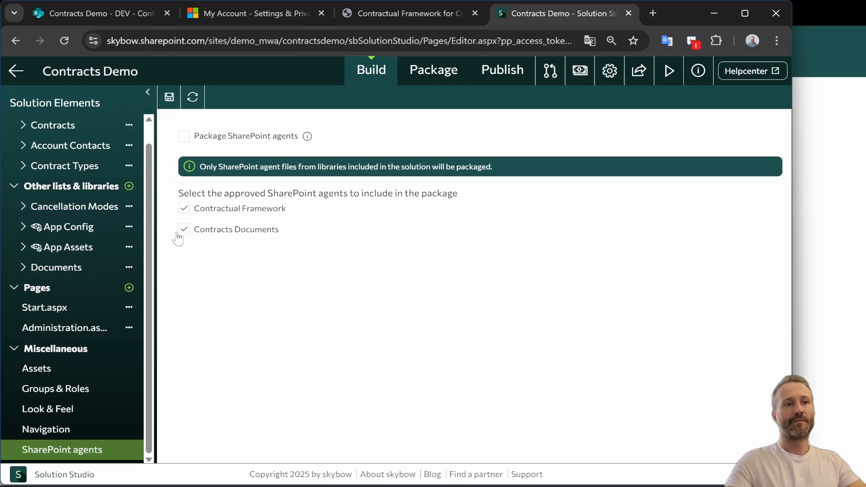
Review the solution's package versions and the deployments list, widening the Site URL column
left_click(446, 77)
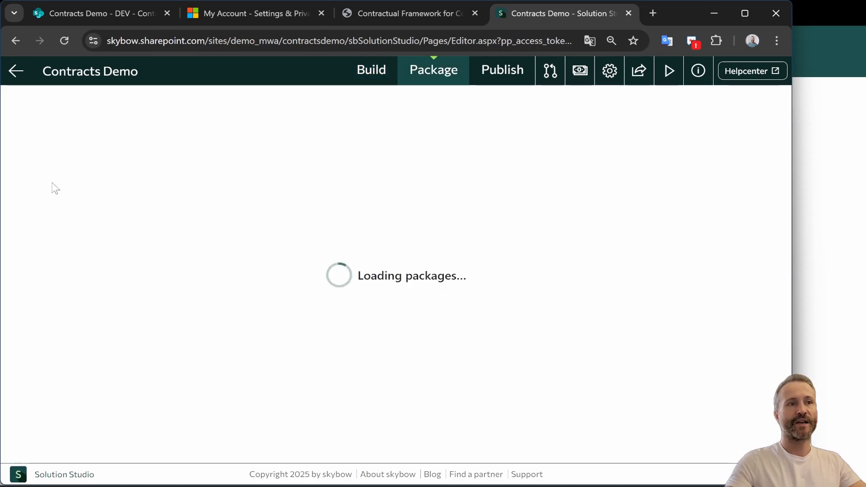
left_click_drag(99, 199, 193, 196)
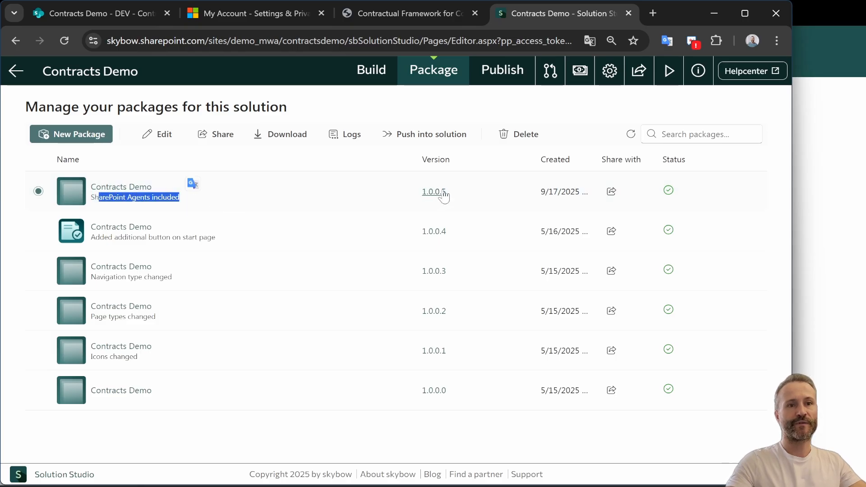
left_click(502, 70)
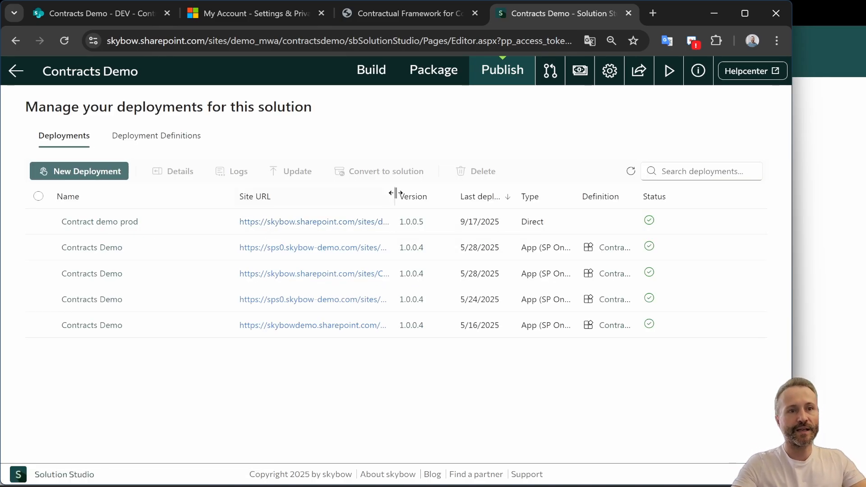
double_click(430, 197)
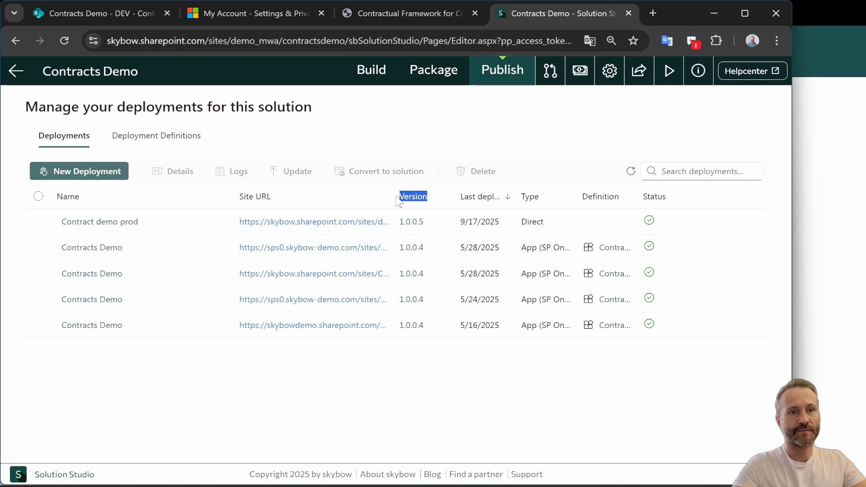
left_click_drag(395, 196, 466, 194)
left_click_drag(234, 195, 153, 193)
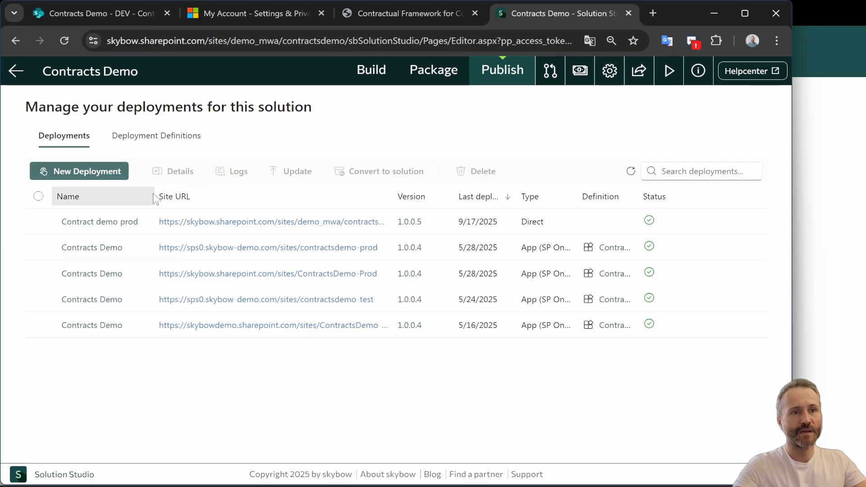
Open the Contract demo prod site and switch its Copilot pane to the Contractual Framework agent
left_click(330, 222)
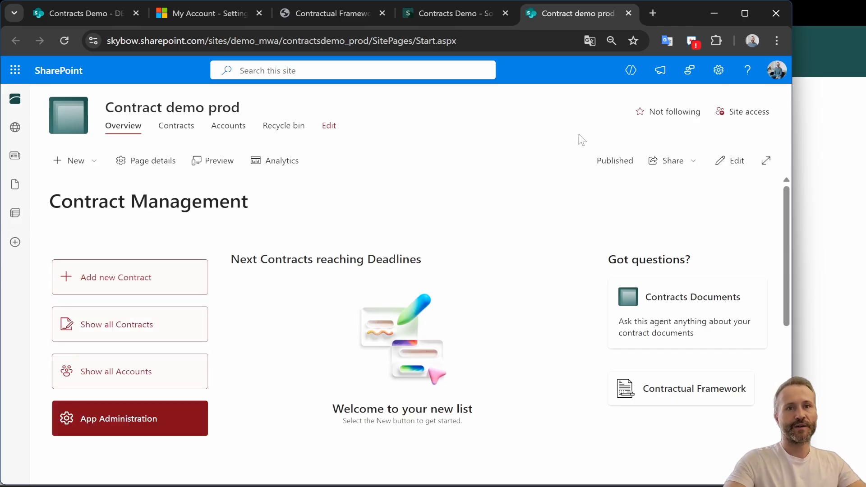
left_click(635, 79)
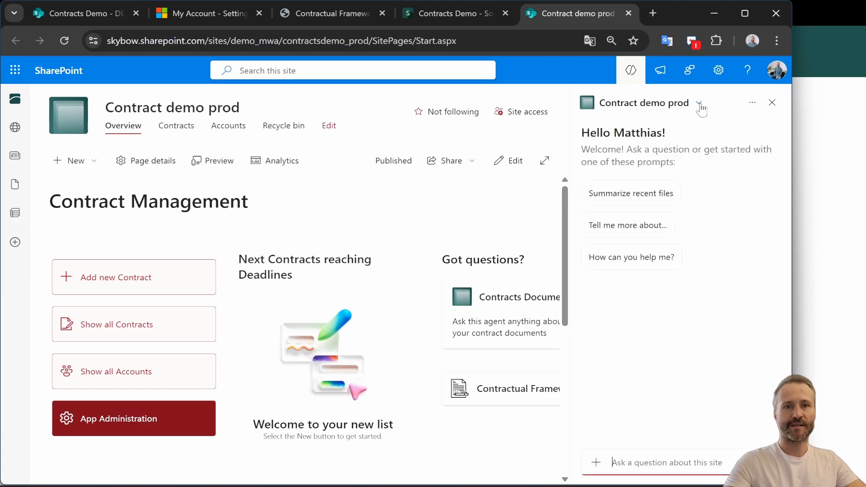
left_click(700, 105)
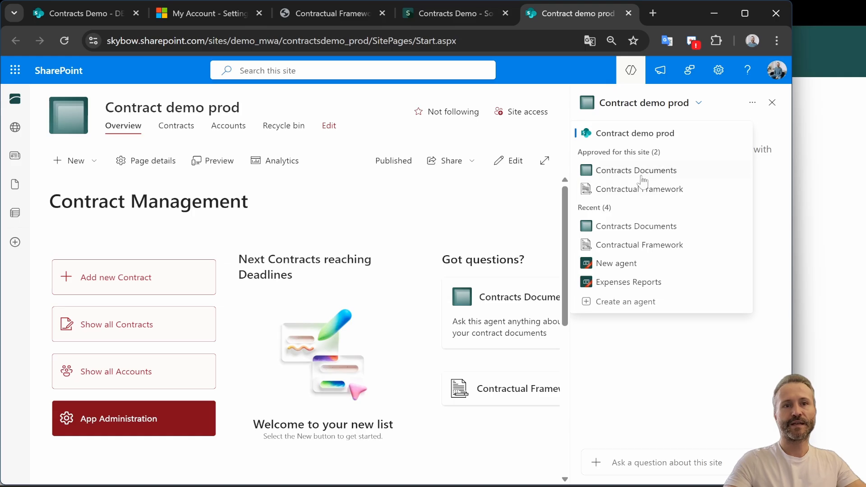
left_click(637, 190)
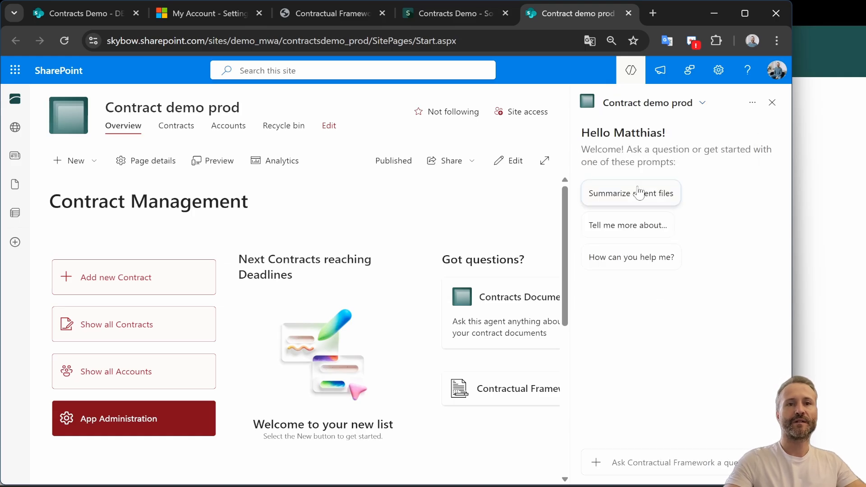
Open the Contractual Framework agent for editing and review its sources
left_click(752, 104)
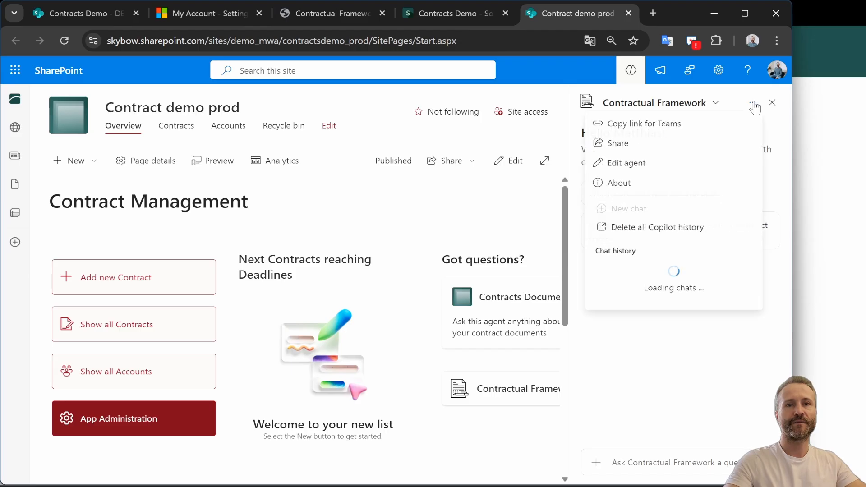
left_click(617, 169)
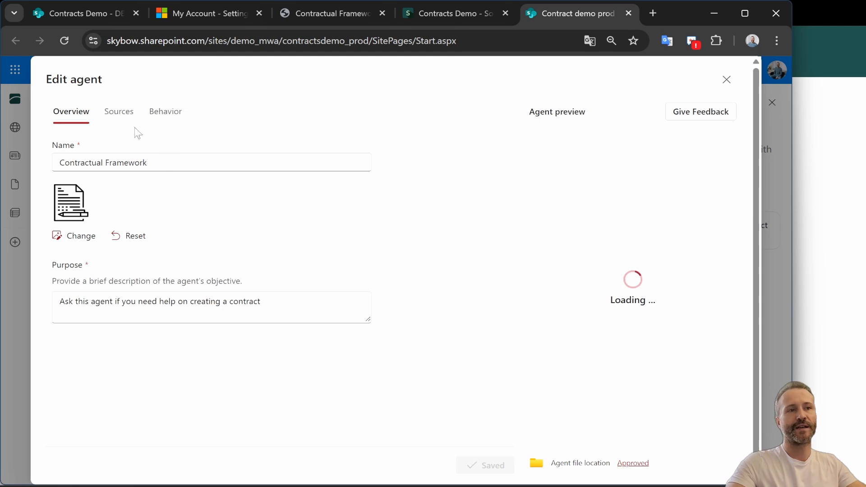
left_click(119, 111)
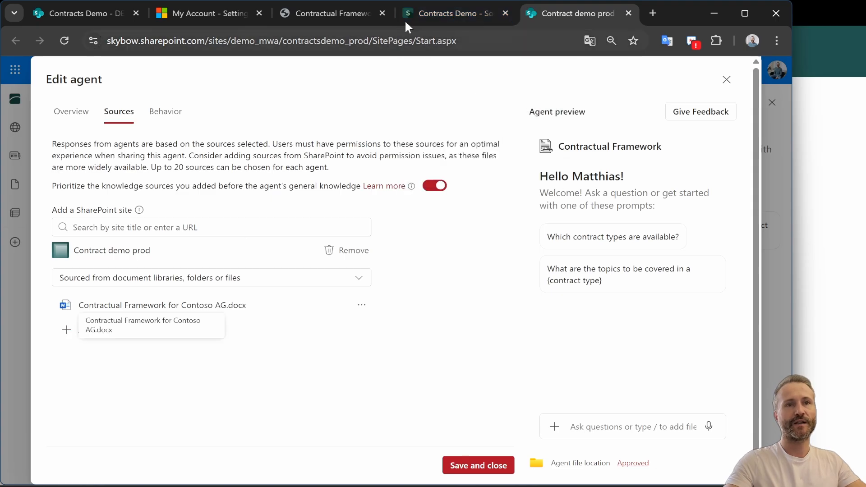
Review the Documents library's packaging options in the Solution Studio build view
left_click(467, 12)
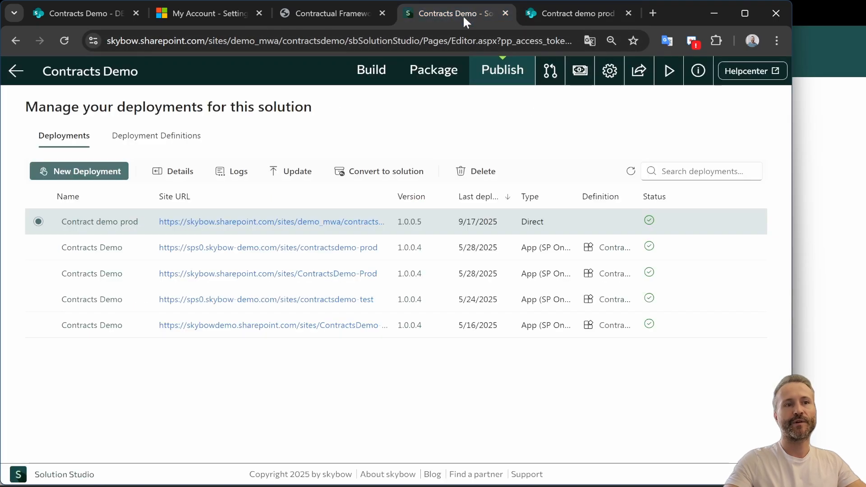
left_click(367, 73)
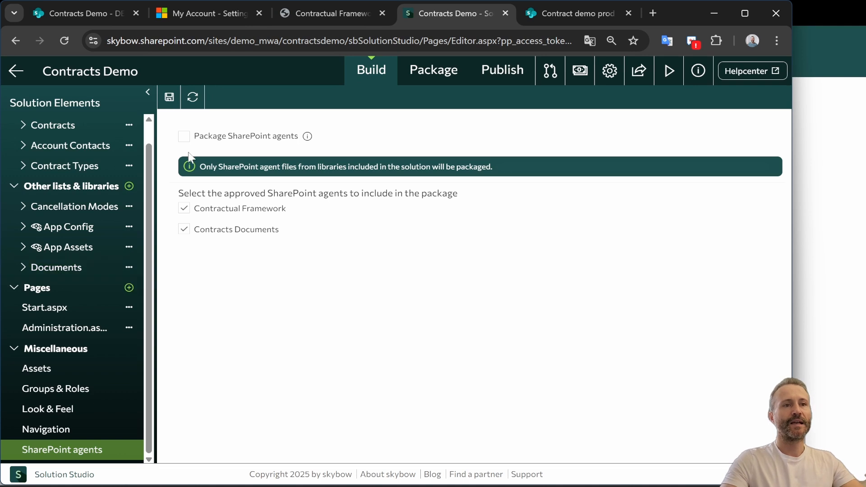
left_click(68, 270)
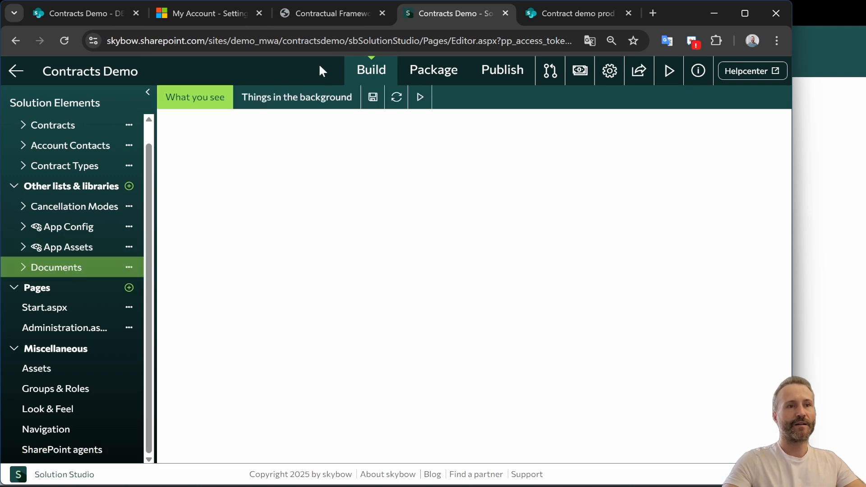
left_click(297, 97)
left_click(495, 127)
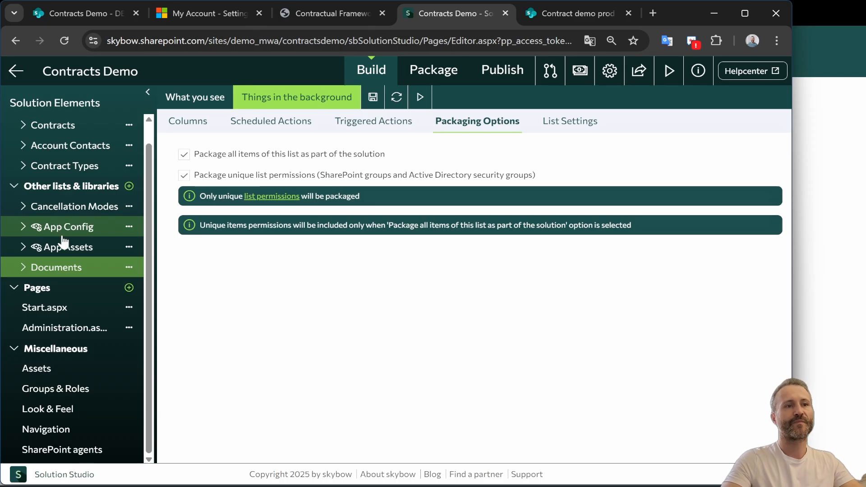
Open the New Form of the Contracts dossier in Solution Studio
scroll(68, 219, "up", 1)
scroll(68, 219, "down", 1)
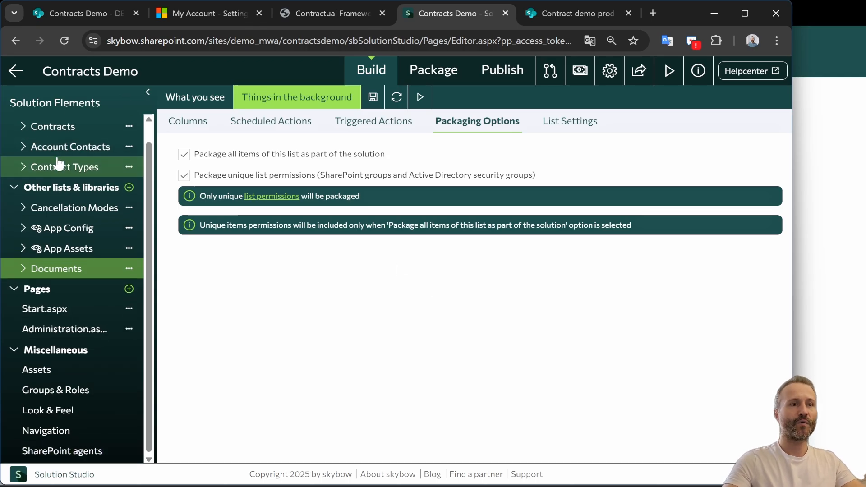
scroll(64, 164, "up", 1)
left_click(54, 145)
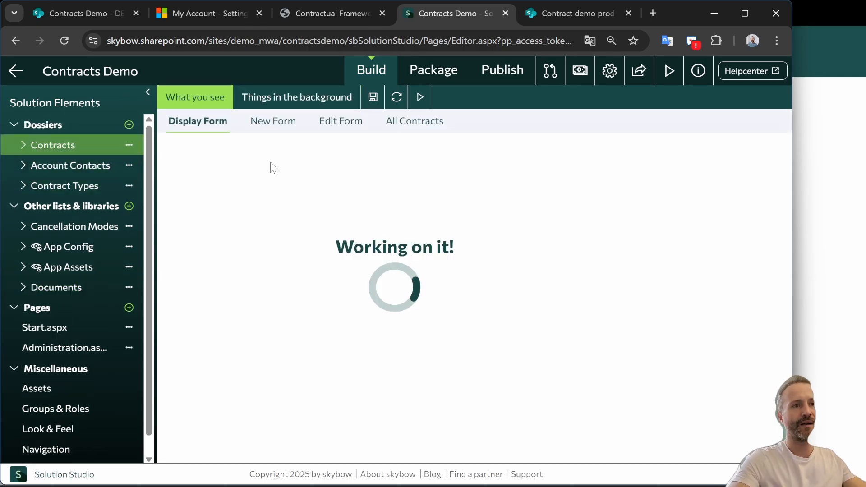
left_click(262, 123)
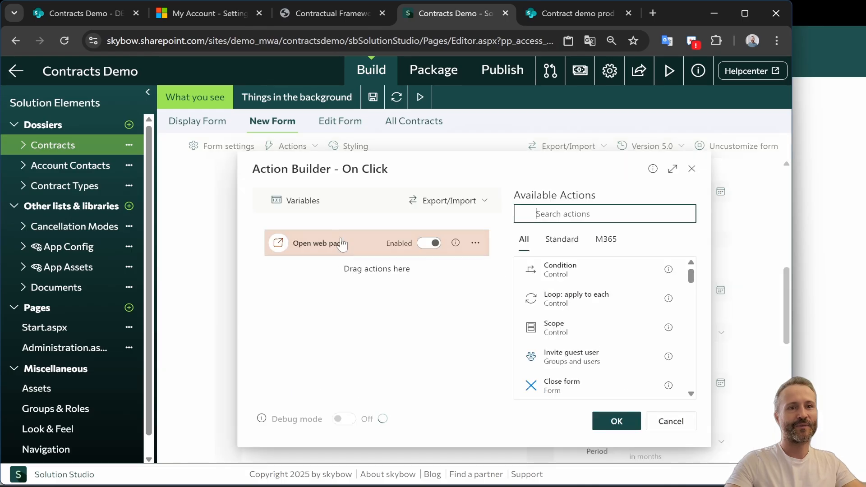
Inspect the Open web page action's URL expression pointing to the Contractual Framework agent, then close the Action Builder
left_click(674, 170)
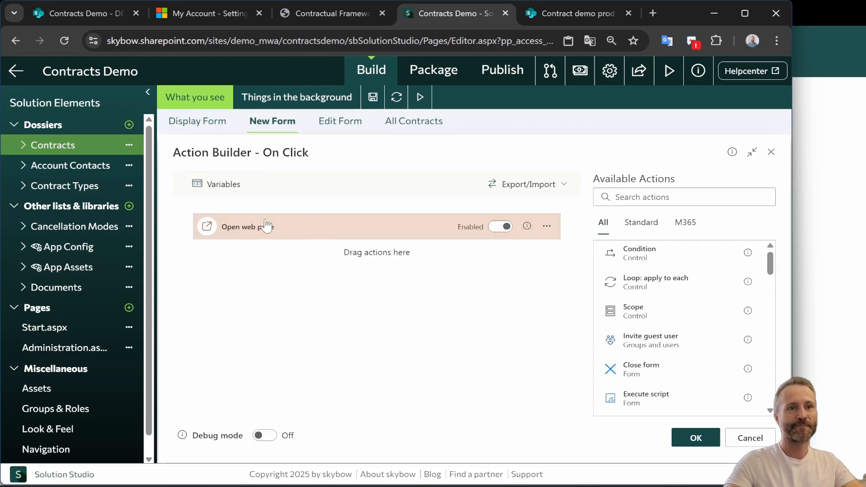
left_click(237, 229)
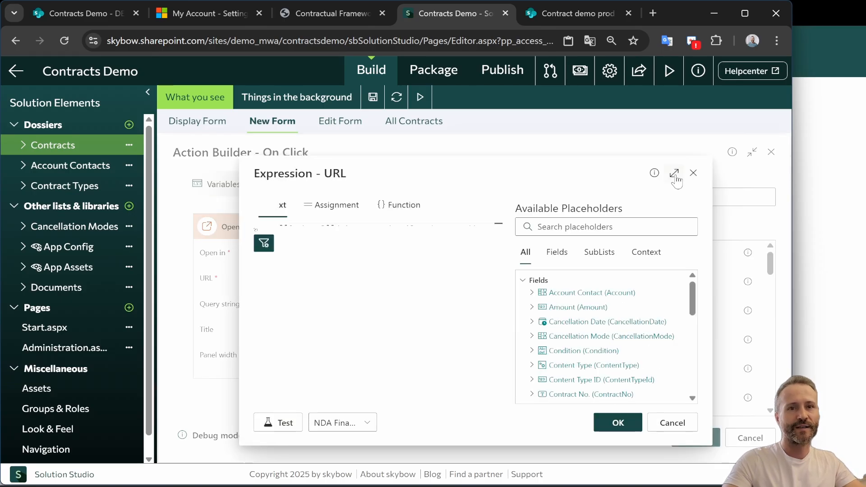
left_click(675, 174)
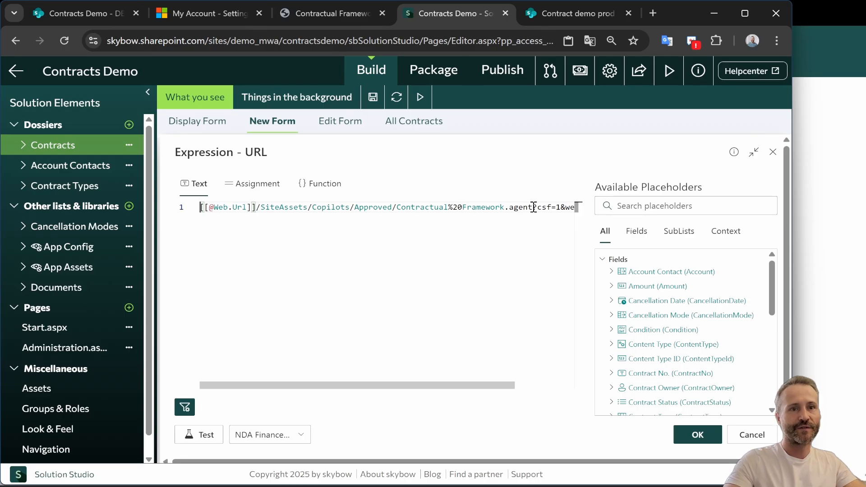
left_click_drag(432, 207, 204, 213)
left_click(247, 207)
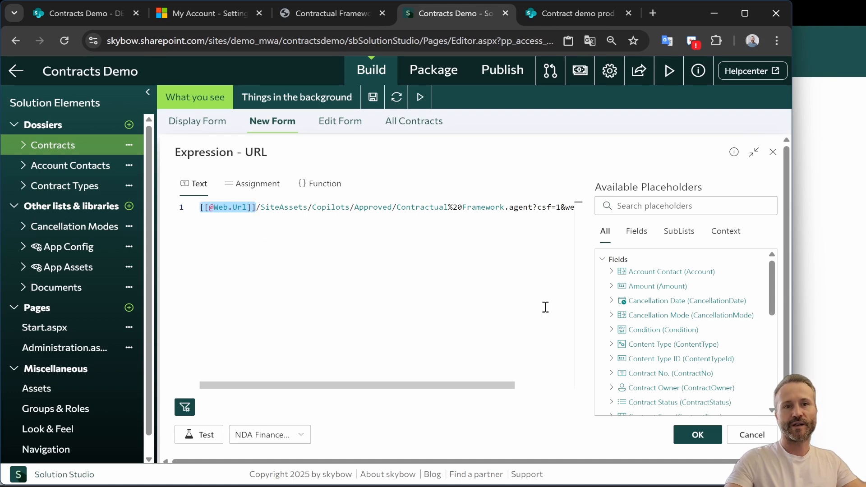
left_click(752, 436)
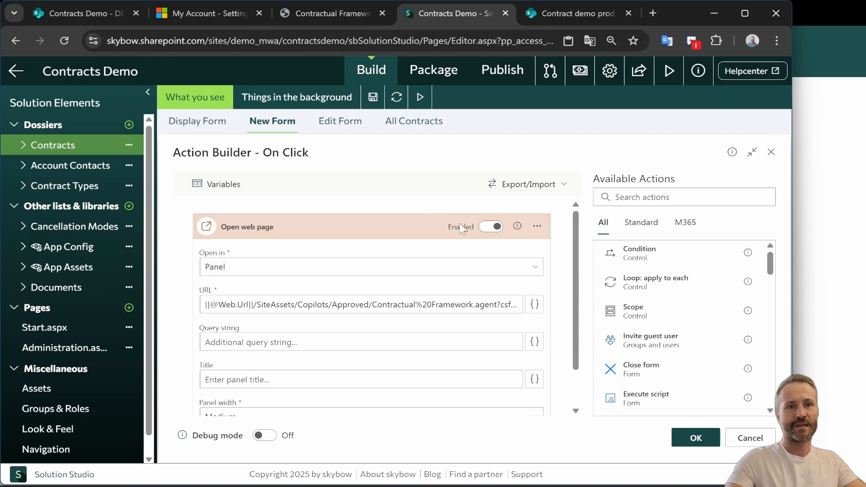
left_click(771, 153)
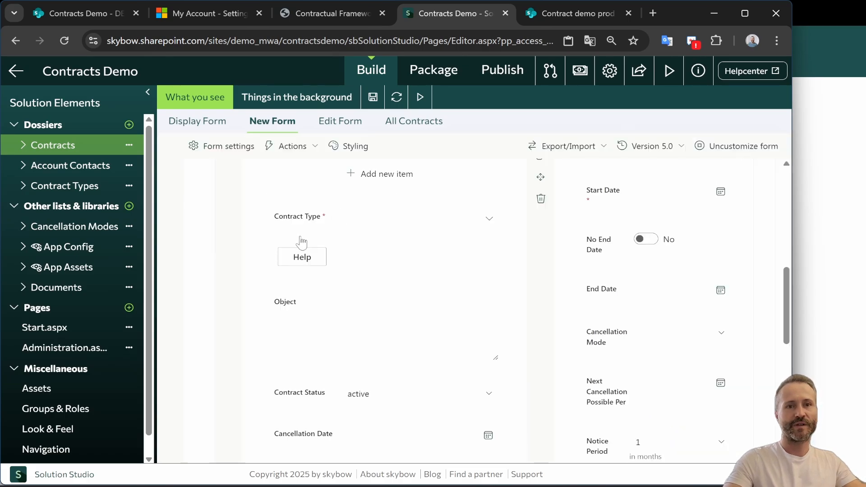